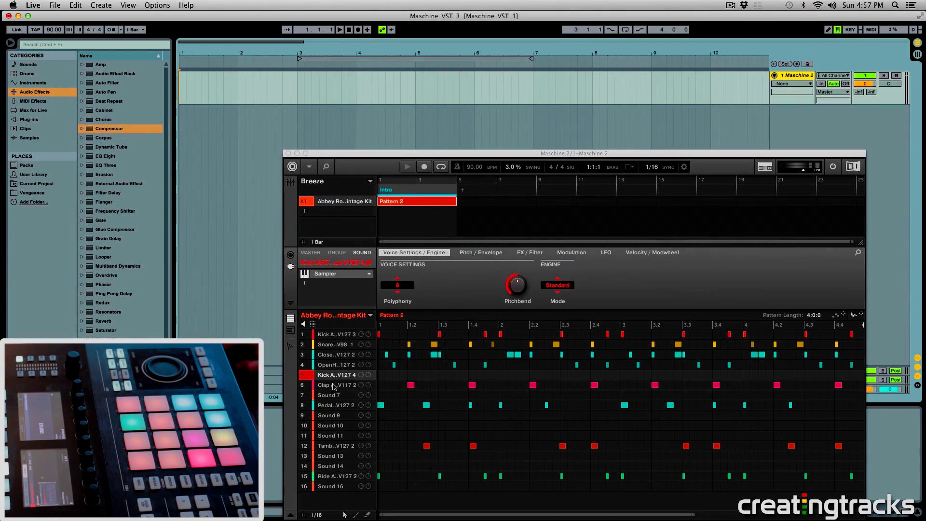
# Step: Play the Pattern 2 drum beat from bar 1 of the arrangement through the fourth bar and stop playback
pyautogui.click(337, 335)
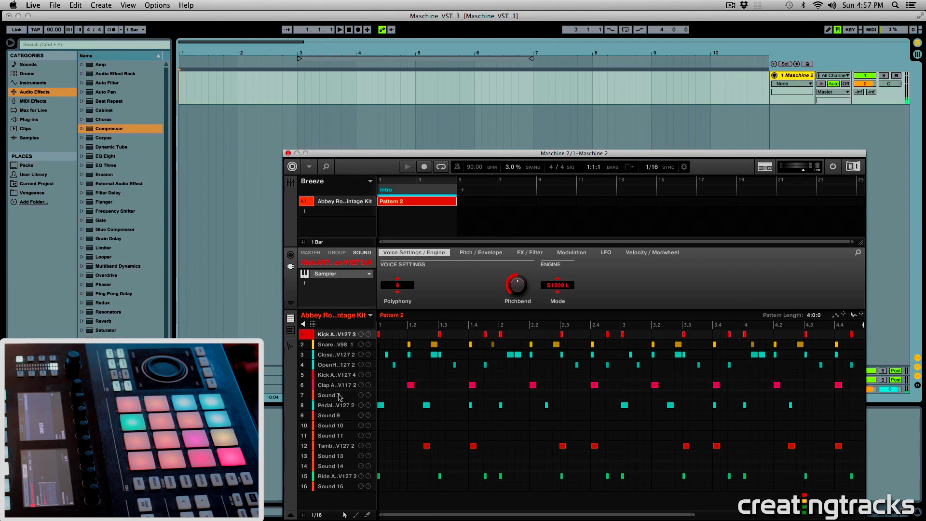
pyautogui.moveTo(384, 330); pyautogui.dragTo(478, 481)
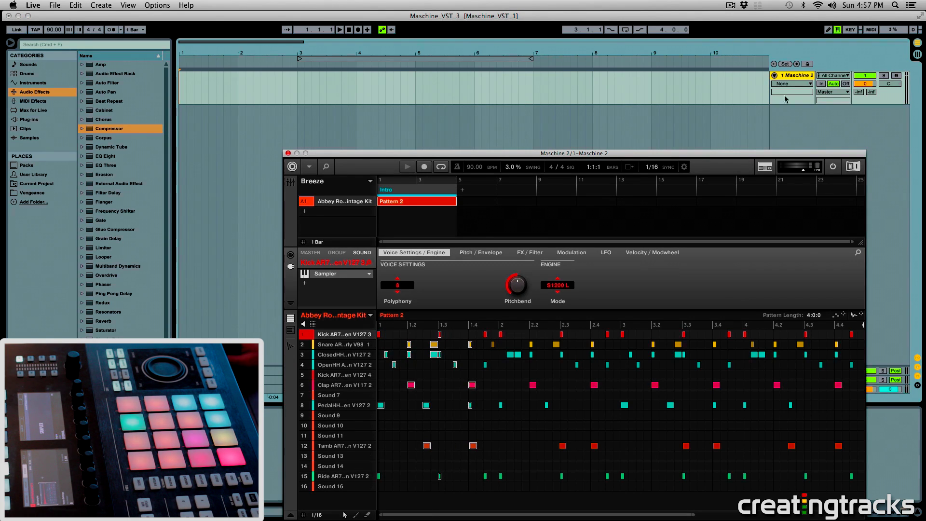
pyautogui.click(761, 110)
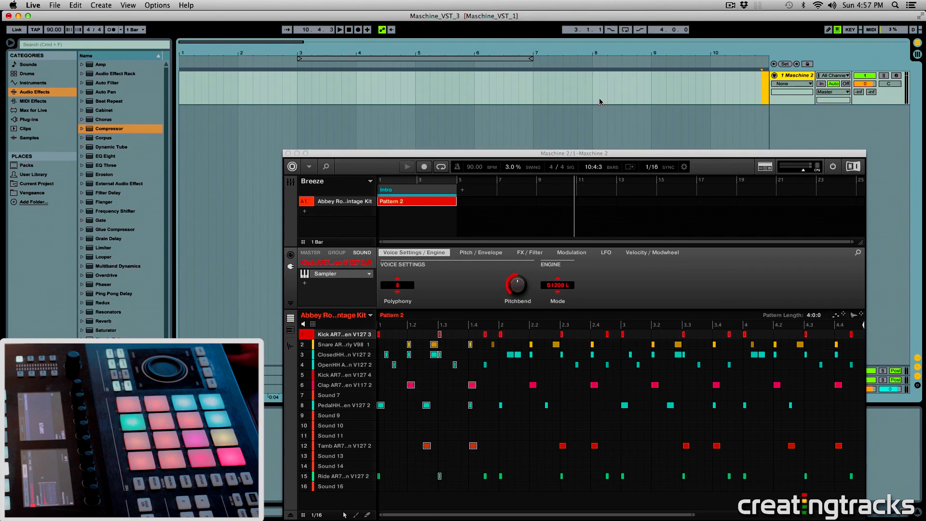
pyautogui.click(182, 95)
pyautogui.press('space')
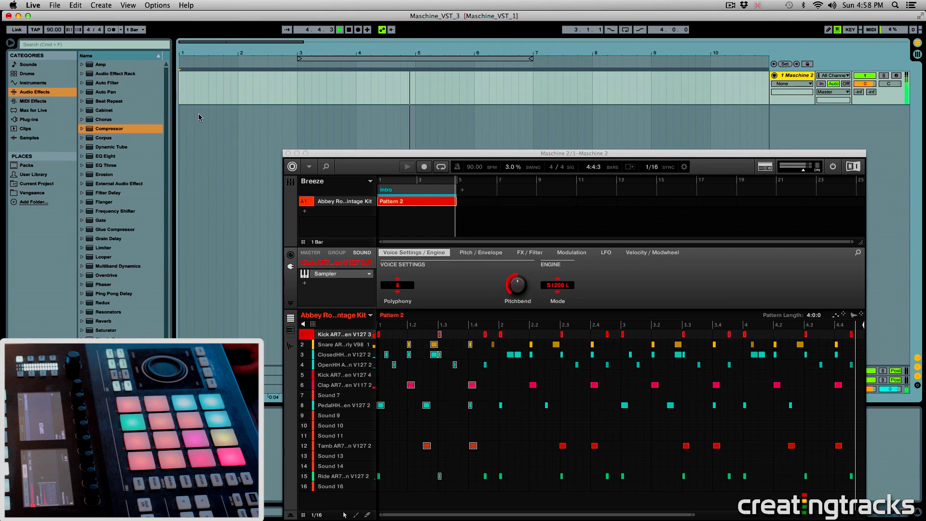
pyautogui.press('space')
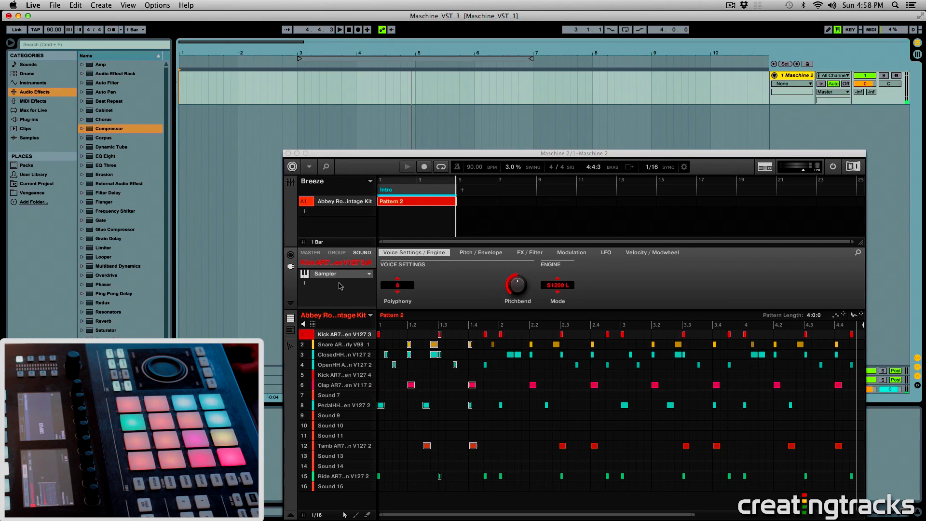
# Step: View the Abbey Road kit's group-level effects in Maschine and return to the sound-level settings
pyautogui.click(337, 253)
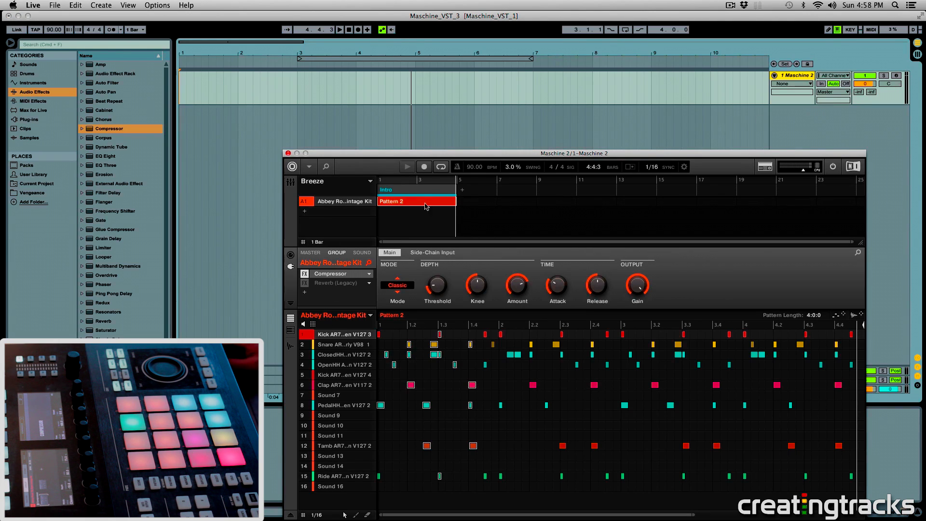
pyautogui.click(357, 252)
pyautogui.click(775, 93)
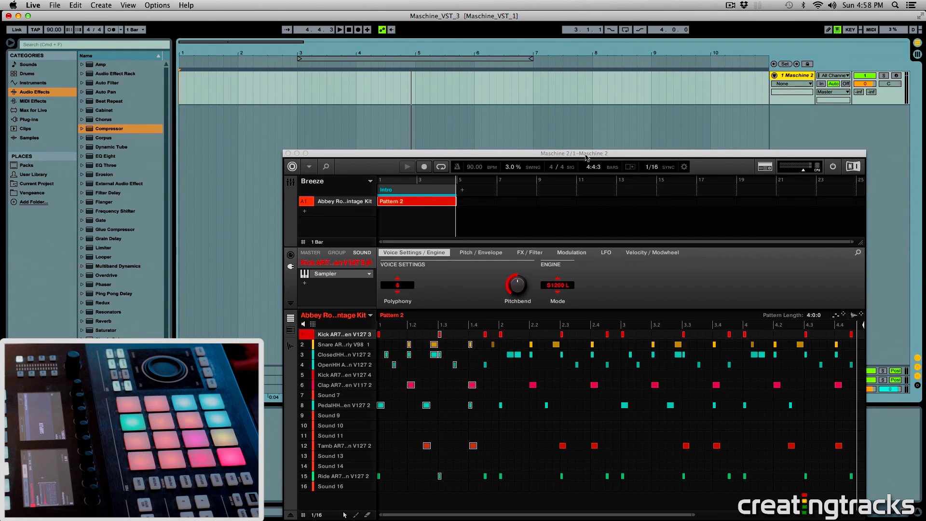
# Step: Move the Maschine window up, fit all four bars of Pattern 2 in the editor, and select all its notes
pyautogui.moveTo(520, 152); pyautogui.dragTo(427, 22)
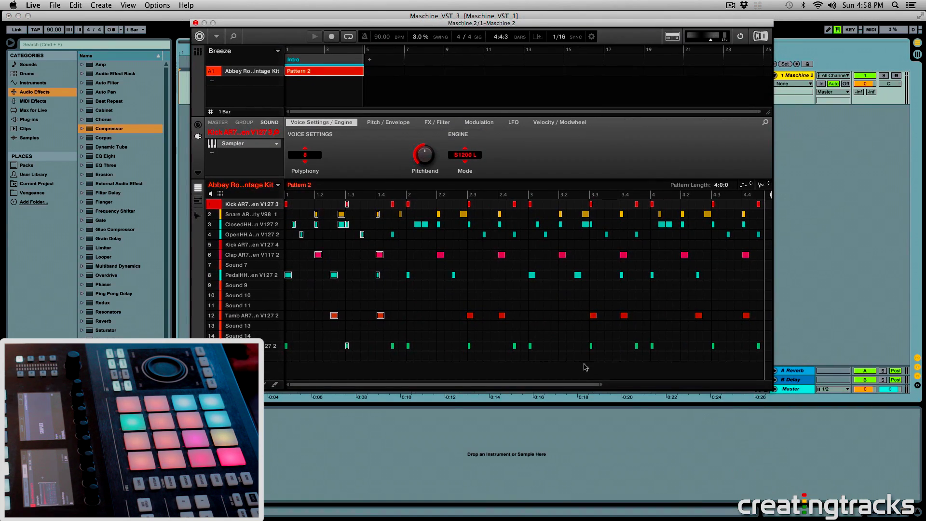
pyautogui.moveTo(599, 383); pyautogui.dragTo(692, 387)
pyautogui.click(659, 306)
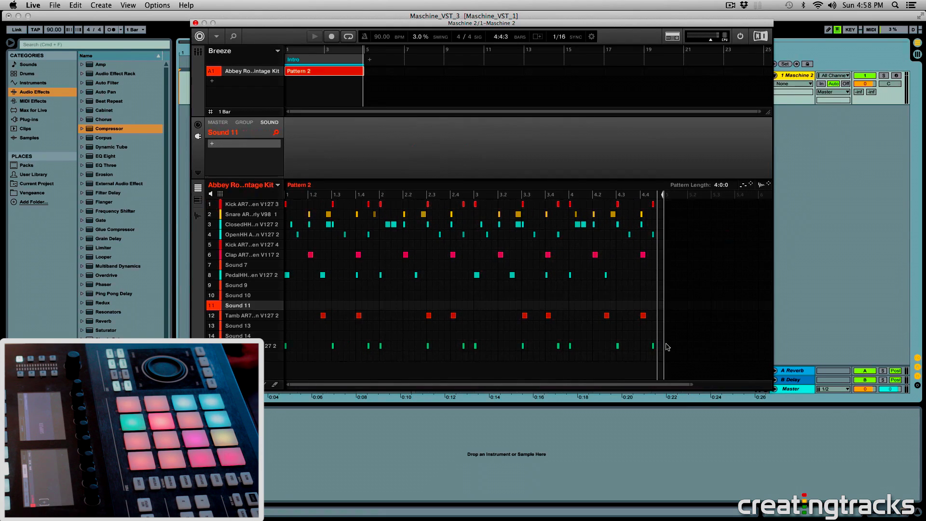
pyautogui.moveTo(672, 351); pyautogui.dragTo(281, 149)
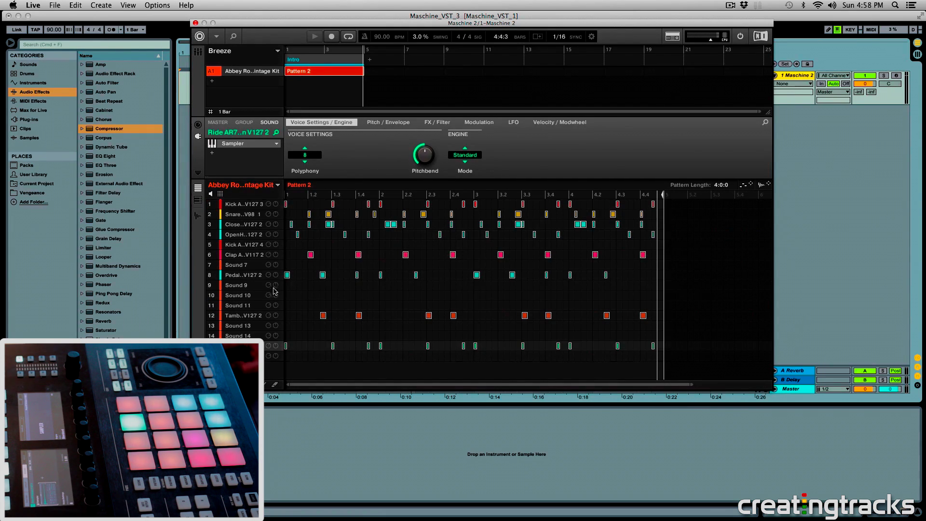
pyautogui.click(242, 356)
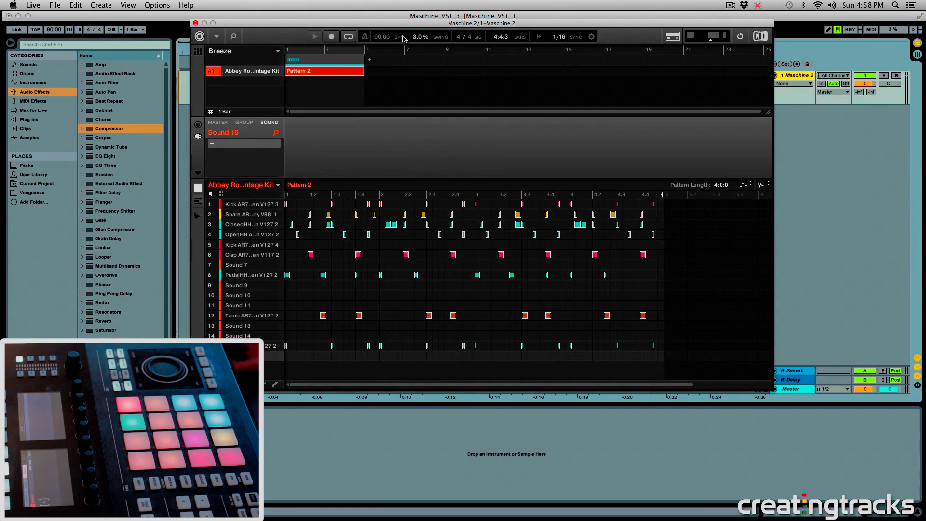
# Step: Play the pattern again and examine how the notes are laid out across the kit's individual sound rows
pyautogui.moveTo(377, 23); pyautogui.dragTo(440, 143)
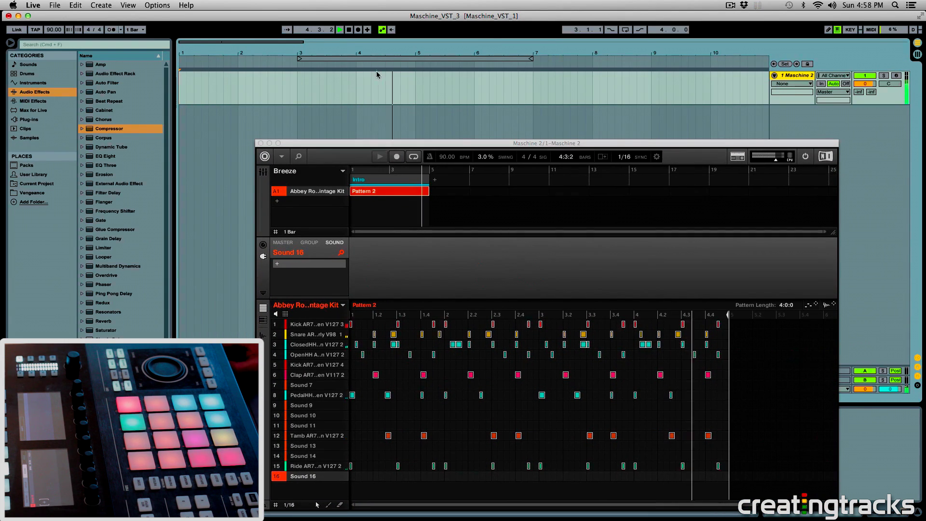
pyautogui.click(378, 134)
pyautogui.moveTo(377, 143); pyautogui.dragTo(311, 4)
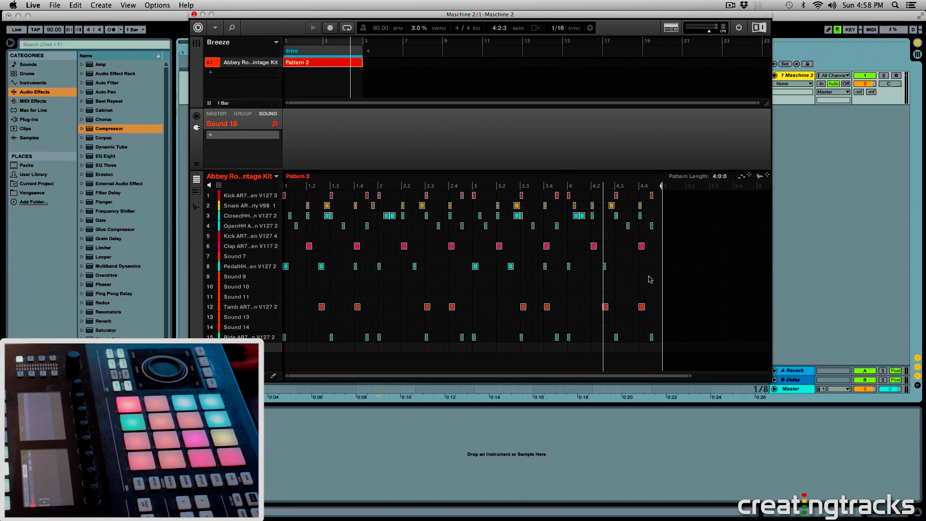
pyautogui.moveTo(664, 280); pyautogui.dragTo(285, 299)
pyautogui.moveTo(661, 316); pyautogui.dragTo(242, 331)
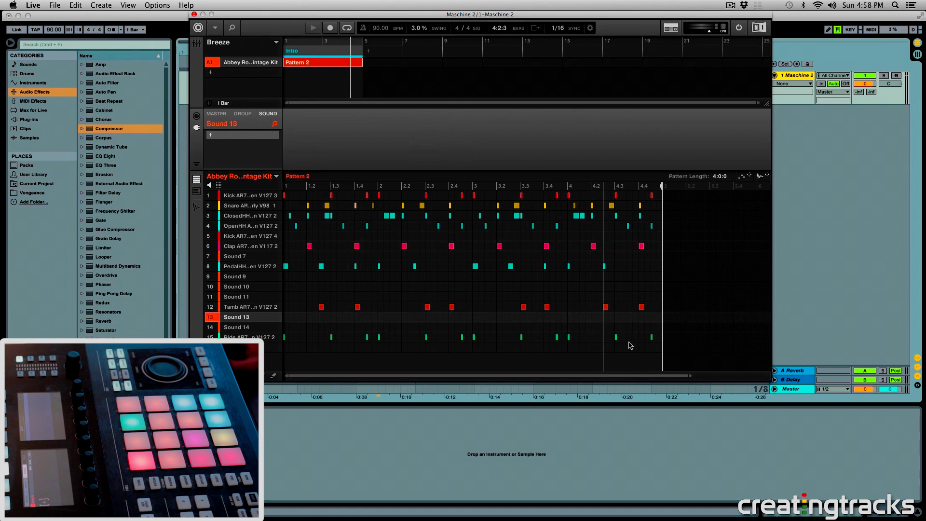
pyautogui.moveTo(660, 344); pyautogui.dragTo(242, 348)
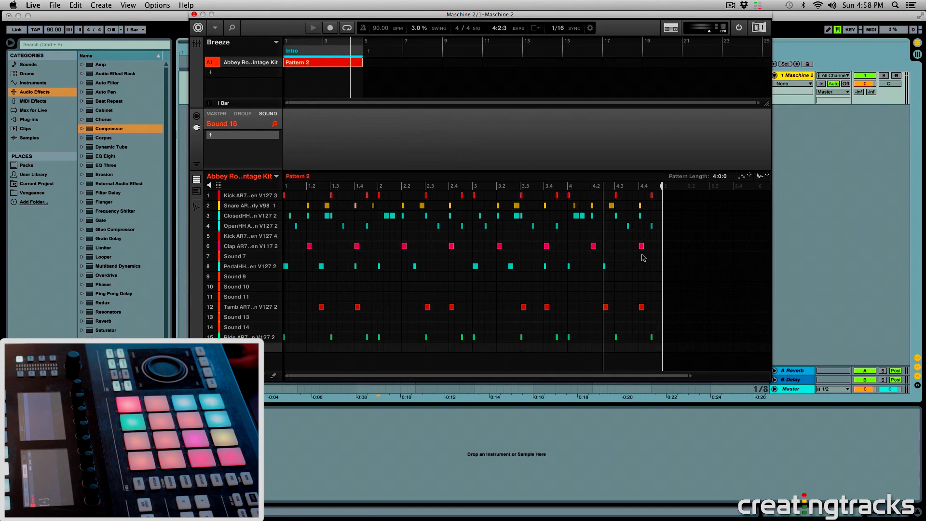
pyautogui.moveTo(642, 257); pyautogui.dragTo(282, 257)
pyautogui.moveTo(646, 236); pyautogui.dragTo(277, 241)
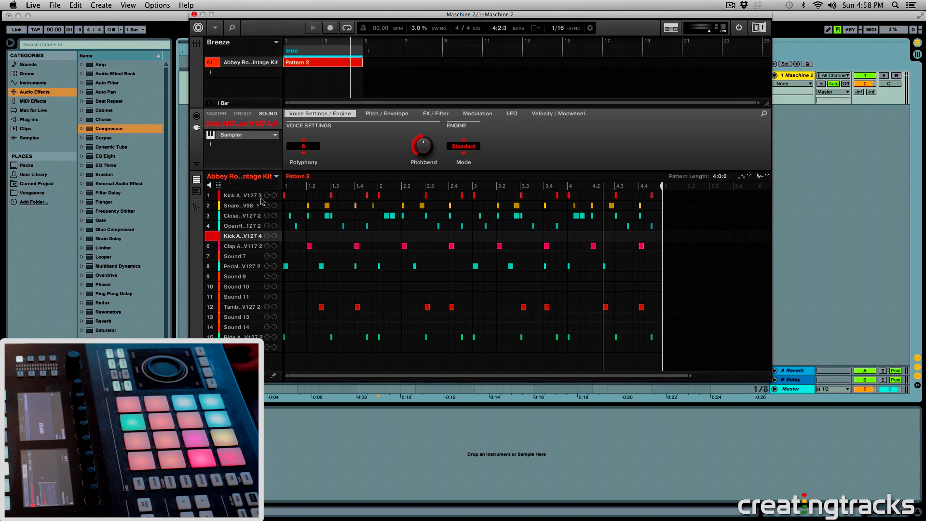
# Step: Move the Maschine window off the arrangement and insert eight audio tracks below the Maschine 2 track
pyautogui.moveTo(300, 13); pyautogui.dragTo(397, 218)
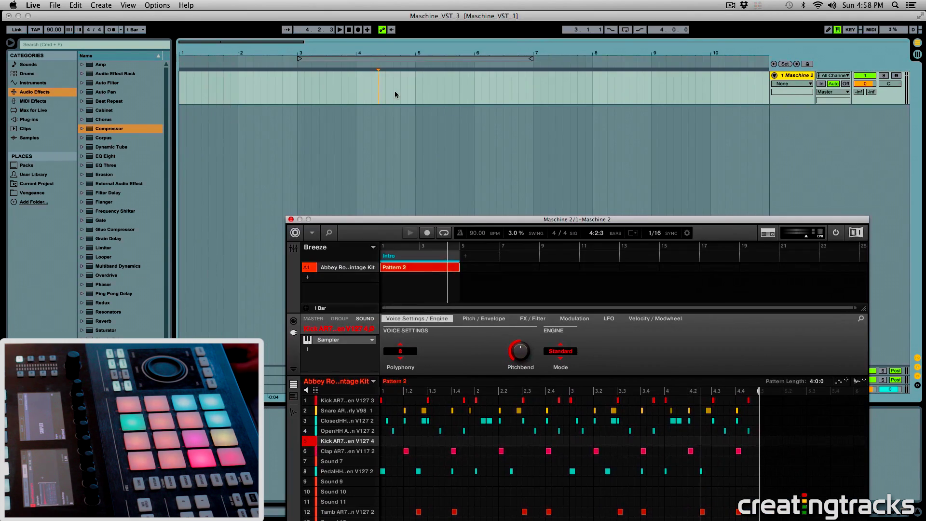
pyautogui.rightClick(781, 117)
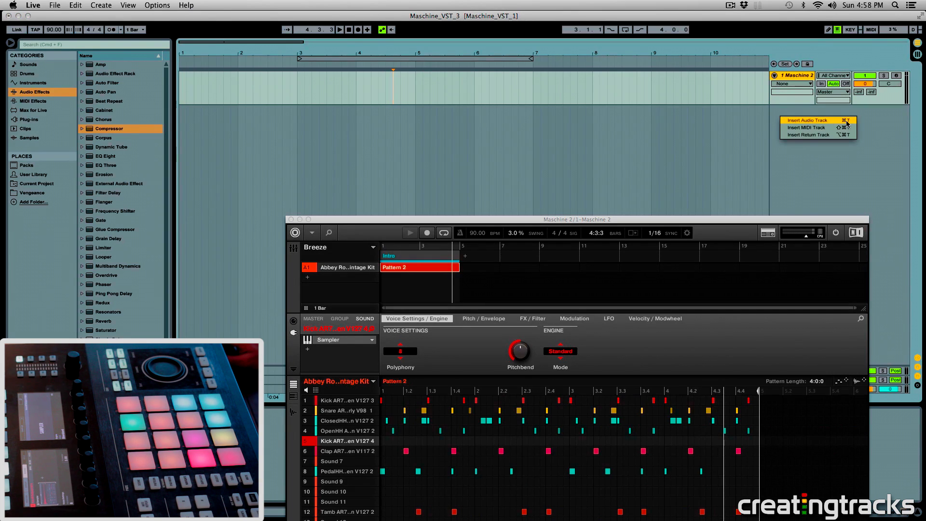
pyautogui.click(702, 106)
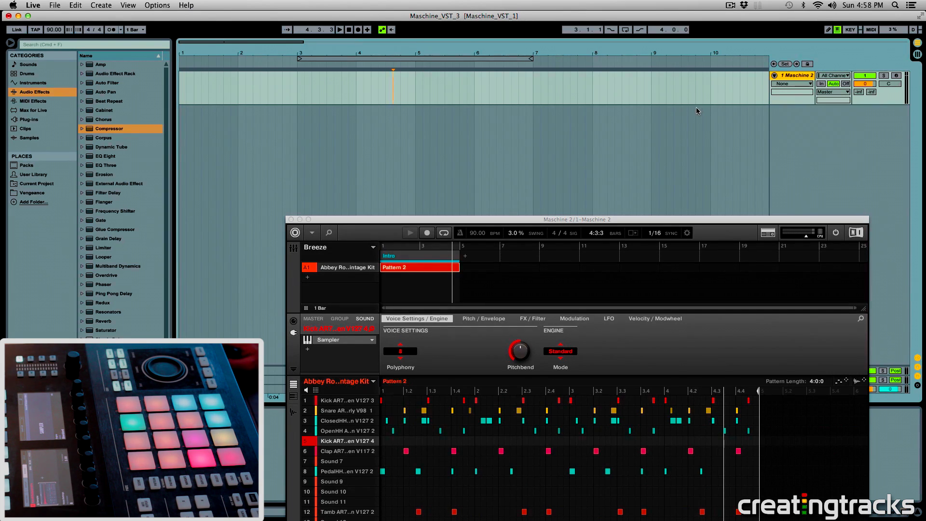
pyautogui.press('super+t')
pyautogui.press('super+t')
pyautogui.press('super+t')
pyautogui.press('super+t')
pyautogui.press('super+t')
pyautogui.press('super+t')
pyautogui.press('super+t')
pyautogui.press('super+t')
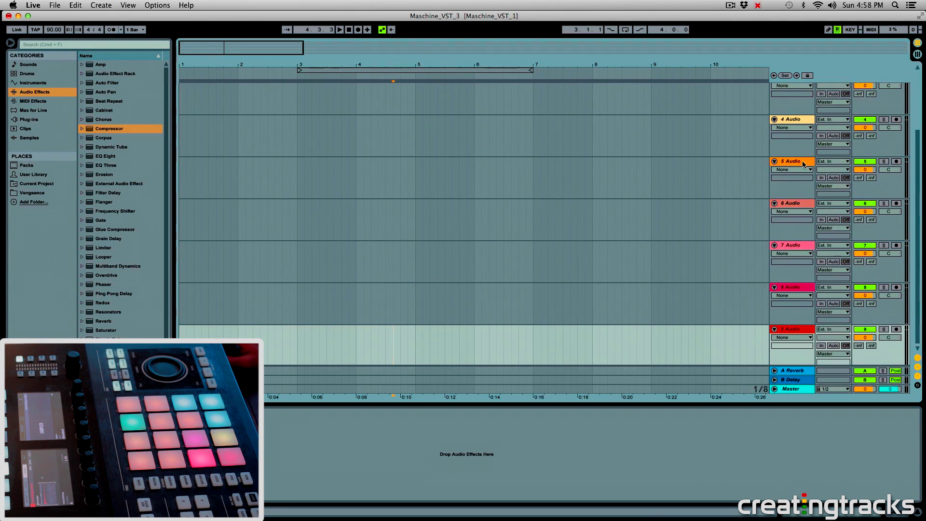
# Step: Reduce the height of all tracks so that every track fits in the arrangement
pyautogui.press('super+a')
pyautogui.moveTo(804, 155); pyautogui.dragTo(804, 134)
pyautogui.click(617, 131)
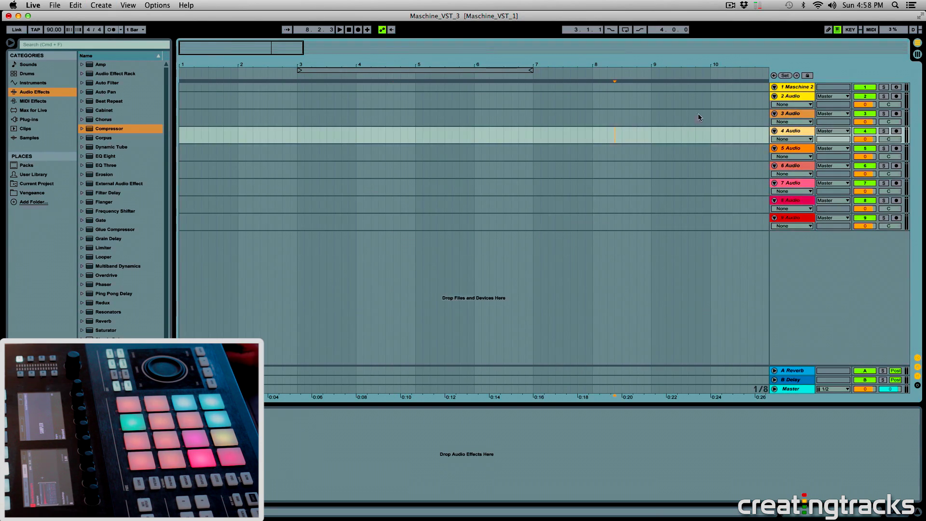
# Step: Select audio tracks 2 through 9 and switch to Session View with the input/output routing section shown
pyautogui.click(797, 98)
pyautogui.keyDown('shift'); pyautogui.click(791, 220); pyautogui.keyUp('shift')
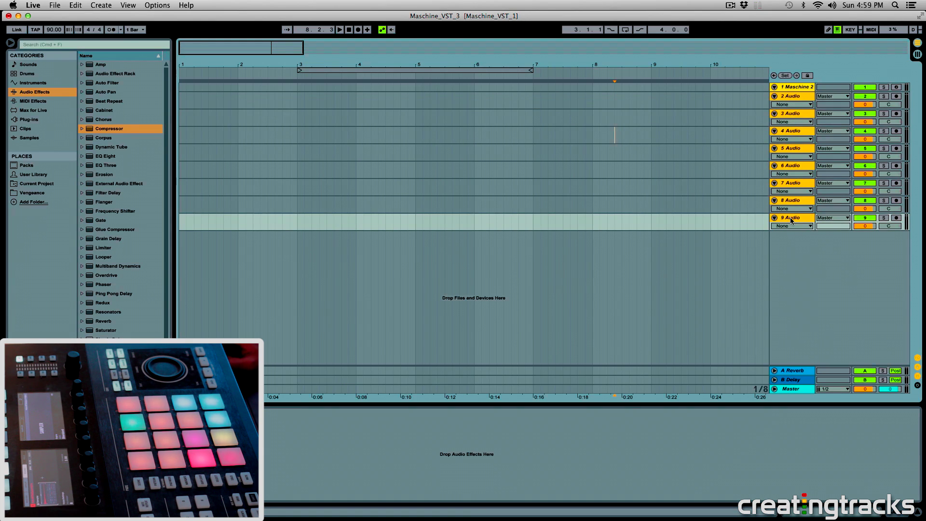
pyautogui.press('Tab')
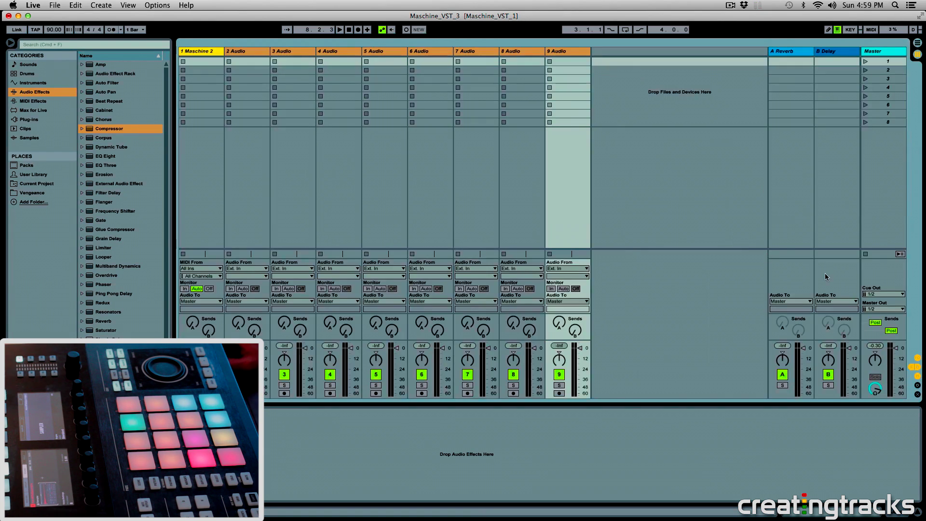
pyautogui.click(918, 358)
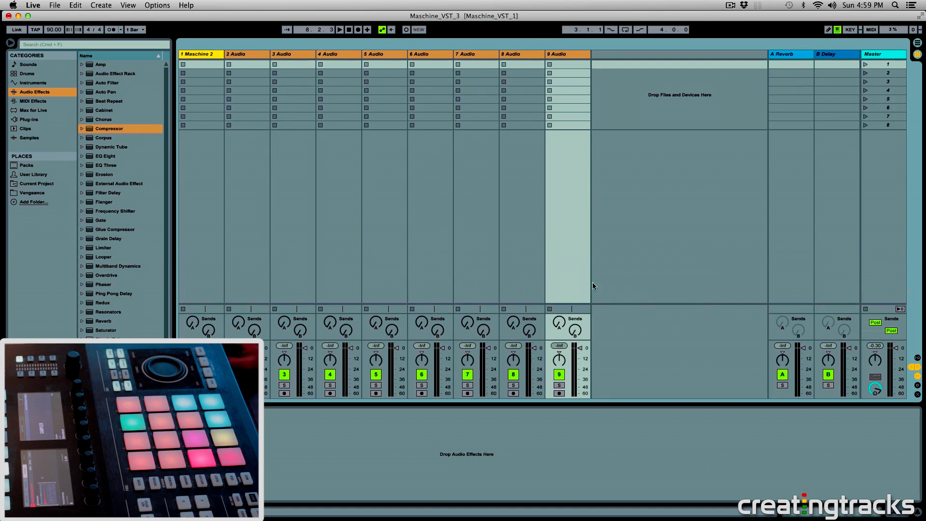
pyautogui.click(918, 359)
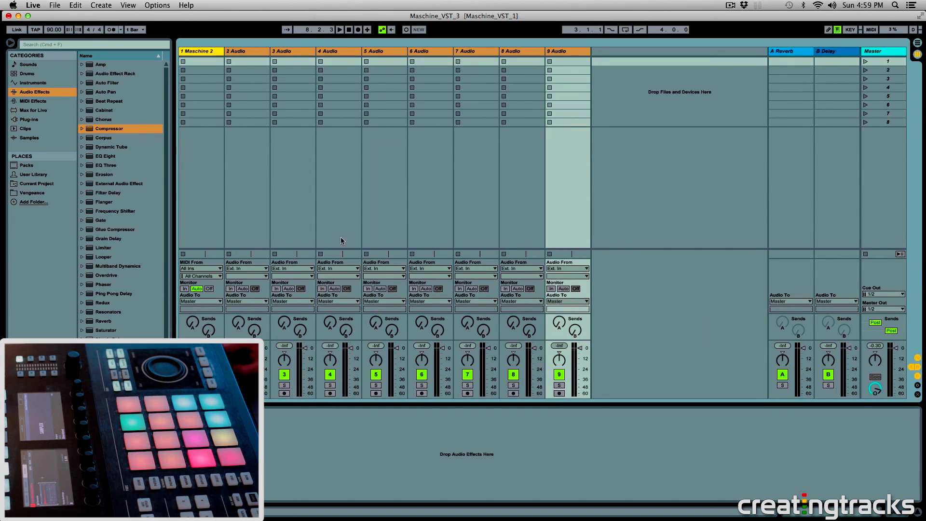
# Step: Set the Audio From source of audio tracks 2 through 9 together to 1-Maschine 2
pyautogui.click(563, 54)
pyautogui.keyDown('shift'); pyautogui.click(247, 51); pyautogui.keyUp('shift')
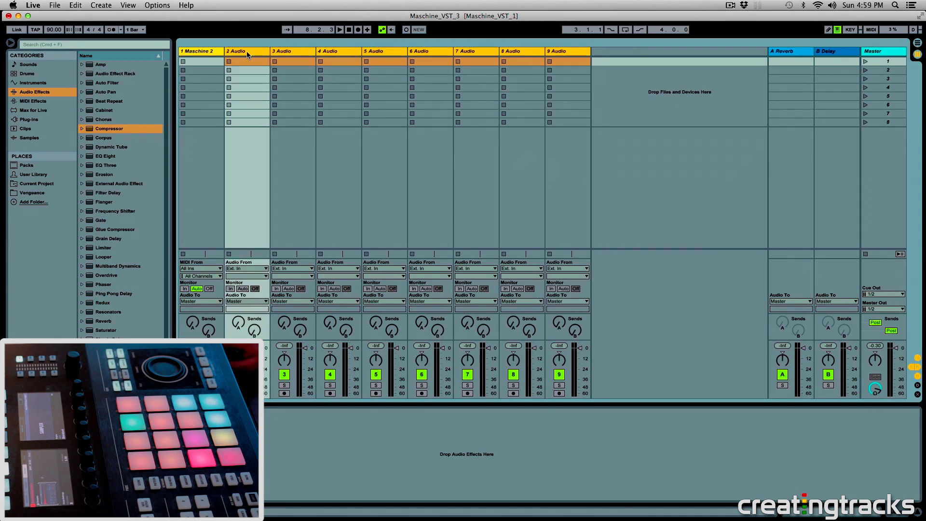
pyautogui.click(245, 52)
pyautogui.keyDown('shift'); pyautogui.click(566, 53); pyautogui.keyUp('shift')
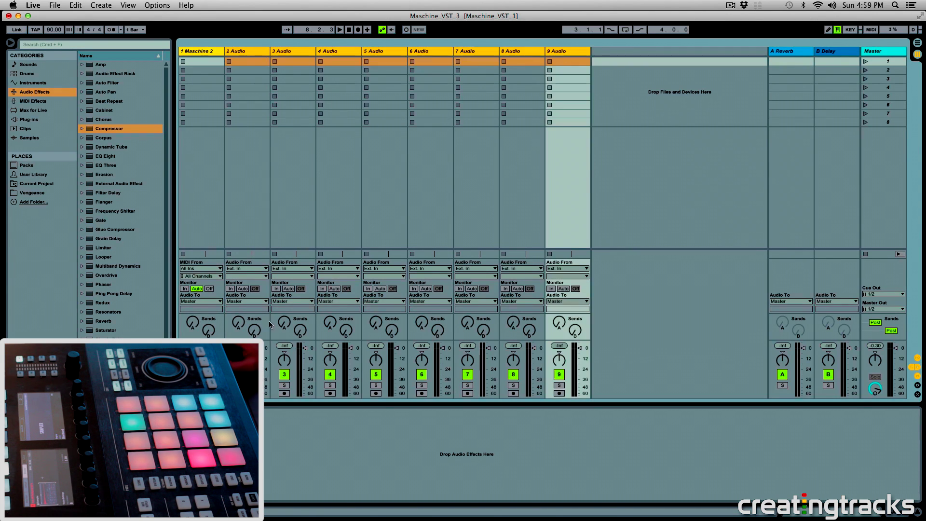
pyautogui.click(239, 270)
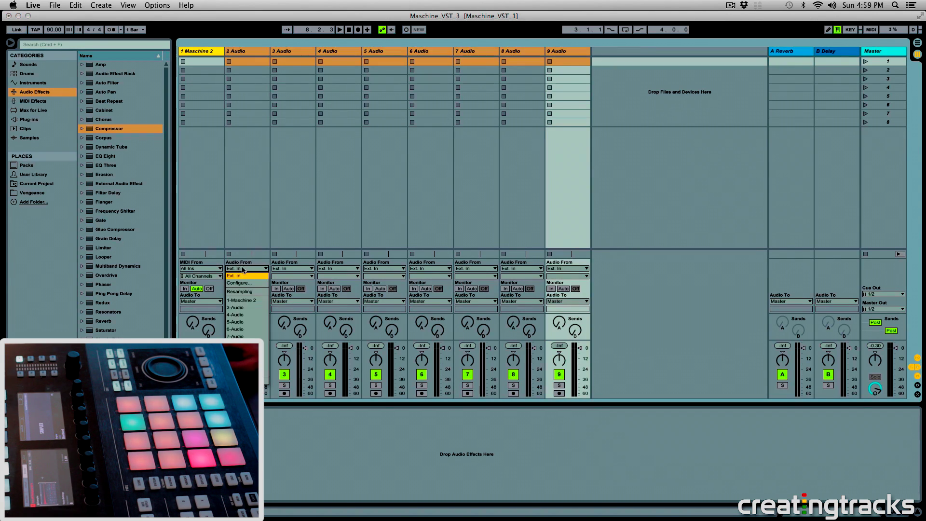
pyautogui.click(251, 293)
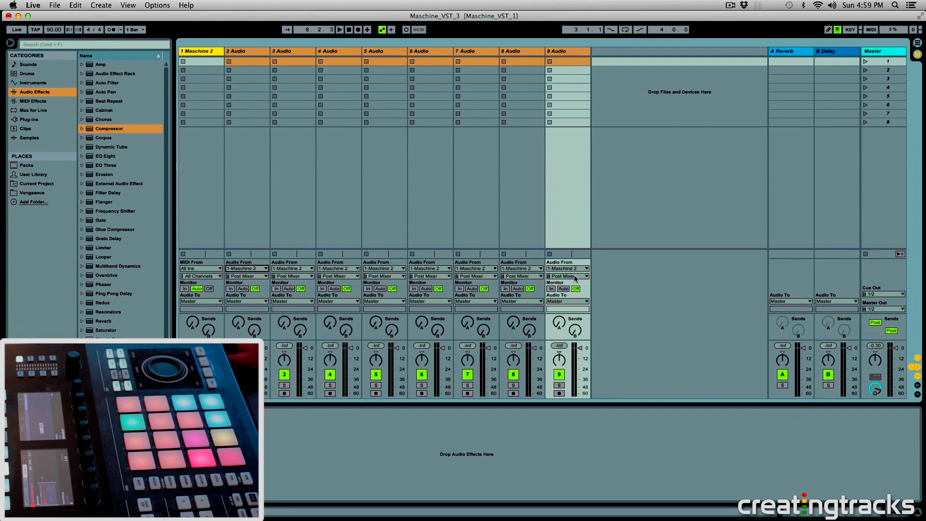
# Step: Set the input channel of the 2 Audio track alone to Maschine Out 2
pyautogui.click(251, 53)
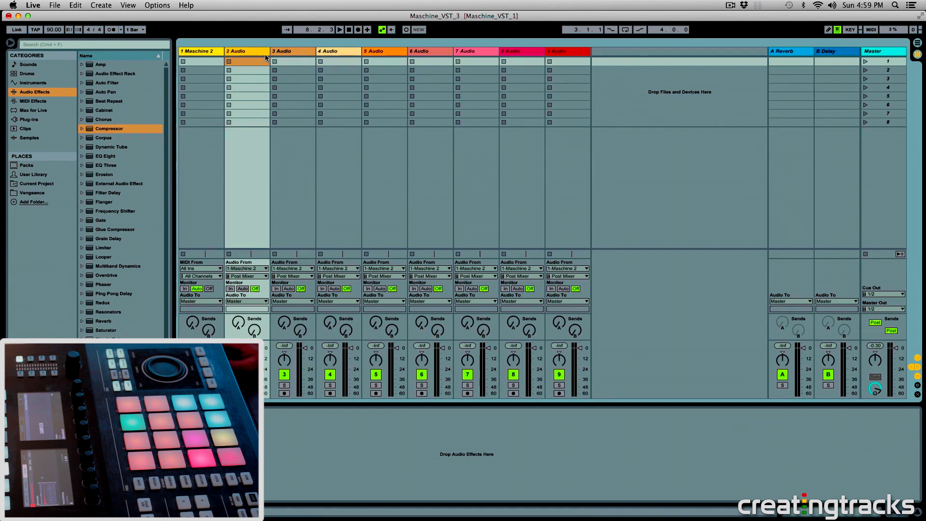
pyautogui.click(244, 277)
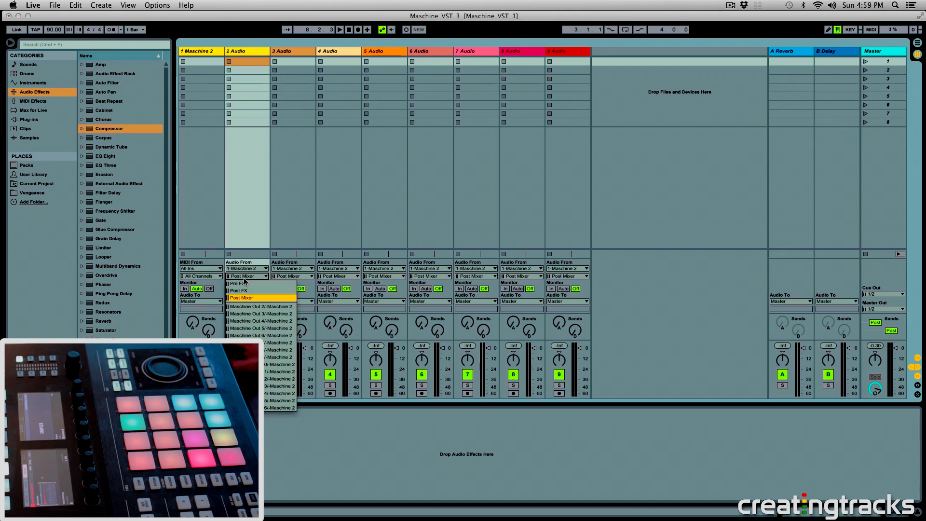
pyautogui.click(267, 307)
# Step: Set the input channel of the 3 Audio track to Maschine Out 3 and of the 4 Audio track to Maschine Out 4
pyautogui.click(294, 276)
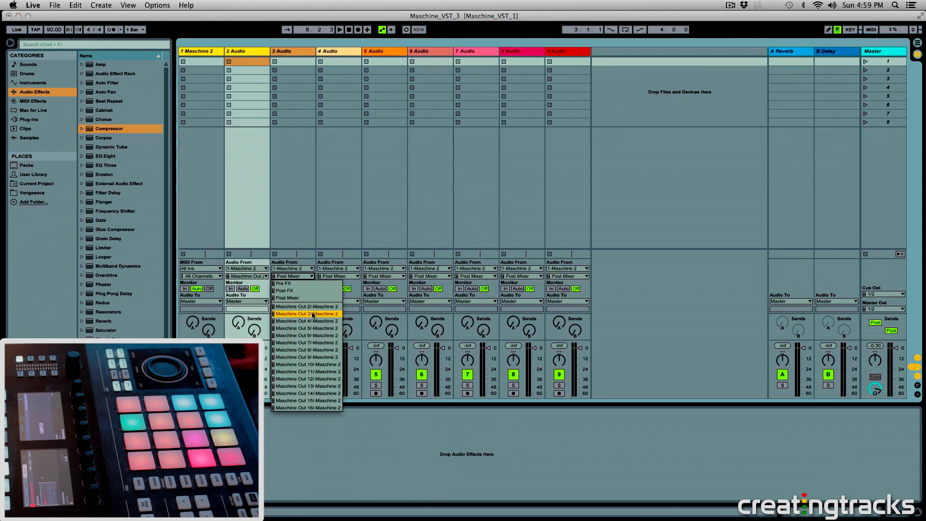
pyautogui.click(264, 276)
pyautogui.click(265, 276)
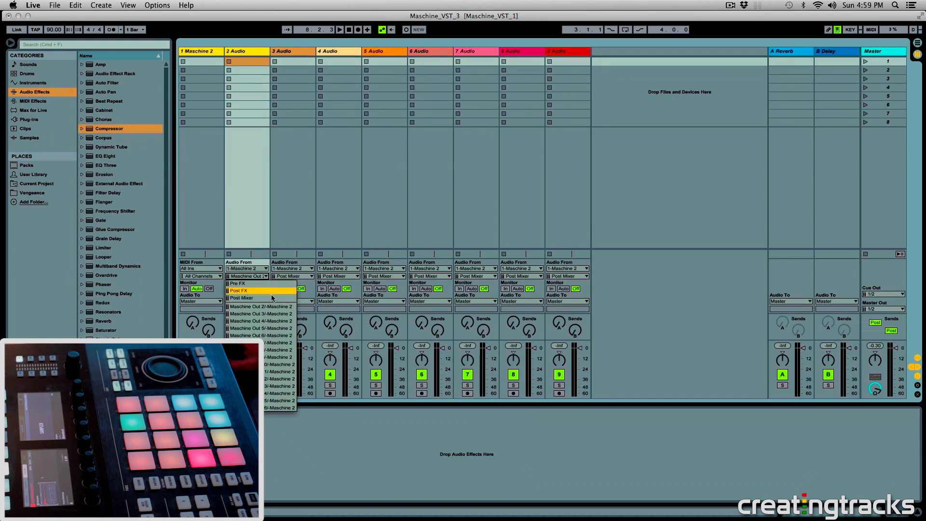
pyautogui.click(301, 281)
pyautogui.click(302, 277)
pyautogui.click(303, 313)
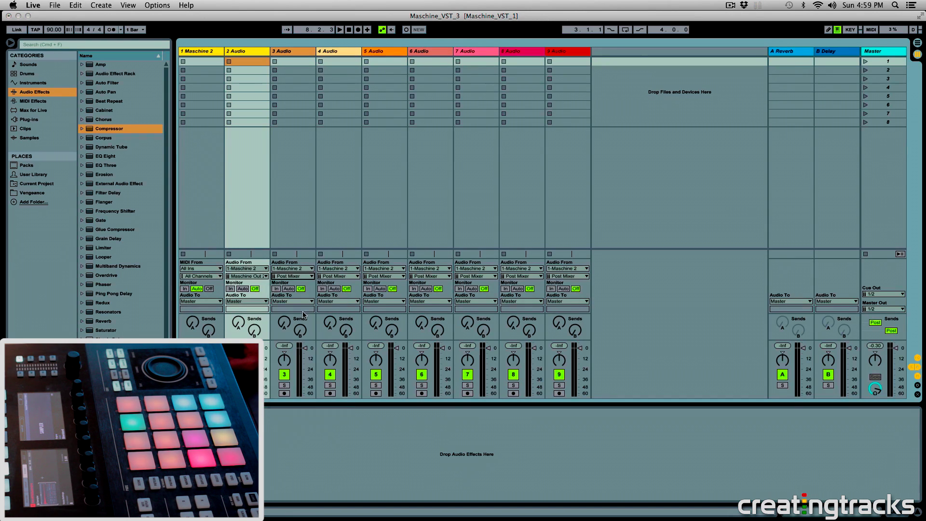
pyautogui.click(338, 276)
pyautogui.click(340, 323)
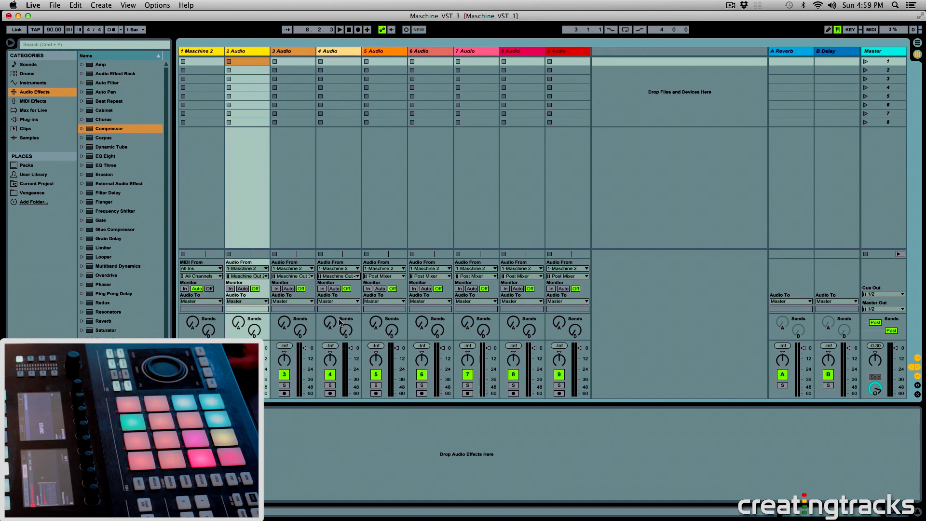
# Step: Set the input channels of the 5, 6 and 7 Audio tracks to Maschine Out 5, Maschine Out 6 and Maschine Out 7 respectively
pyautogui.click(381, 277)
pyautogui.click(388, 328)
pyautogui.click(427, 276)
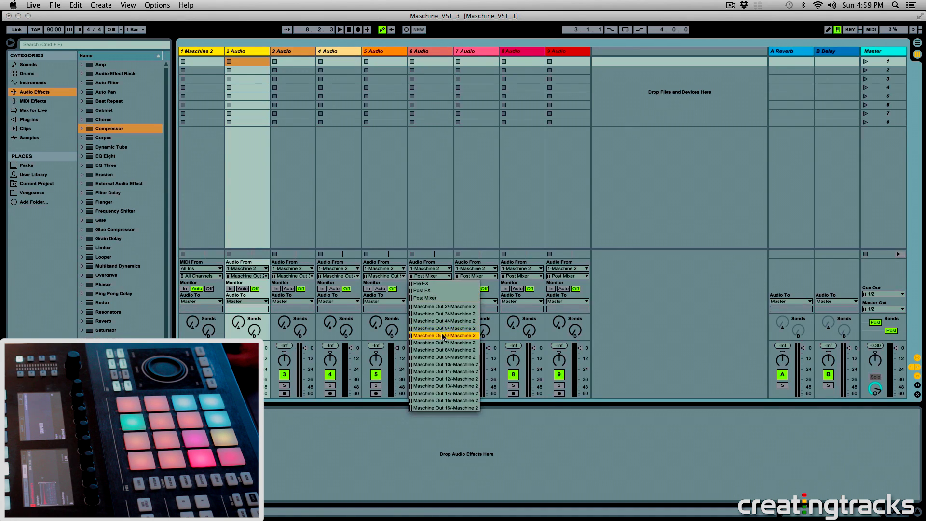
pyautogui.click(442, 336)
pyautogui.click(475, 276)
pyautogui.click(490, 343)
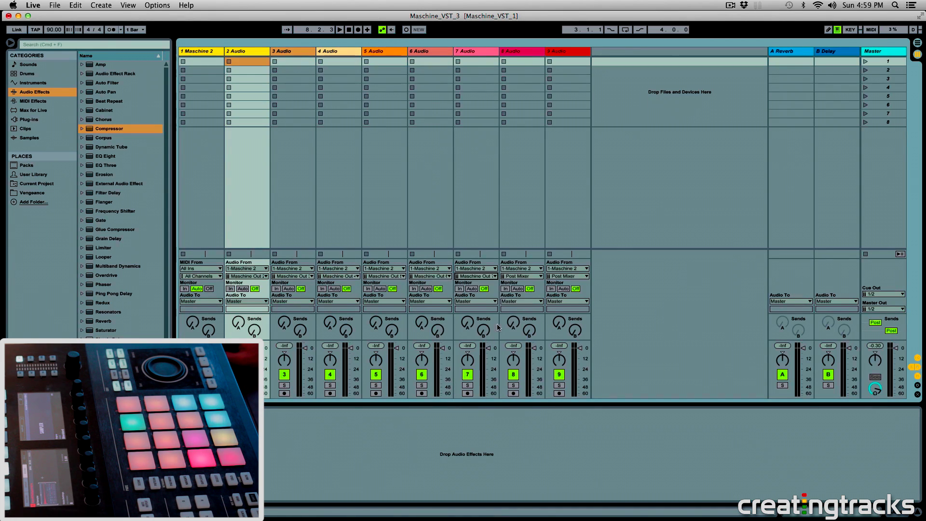
# Step: Set the input channel of the 8 Audio track to Maschine Out 8 and of the 9 Audio track to Maschine Out 9
pyautogui.click(523, 277)
pyautogui.click(526, 350)
pyautogui.click(567, 276)
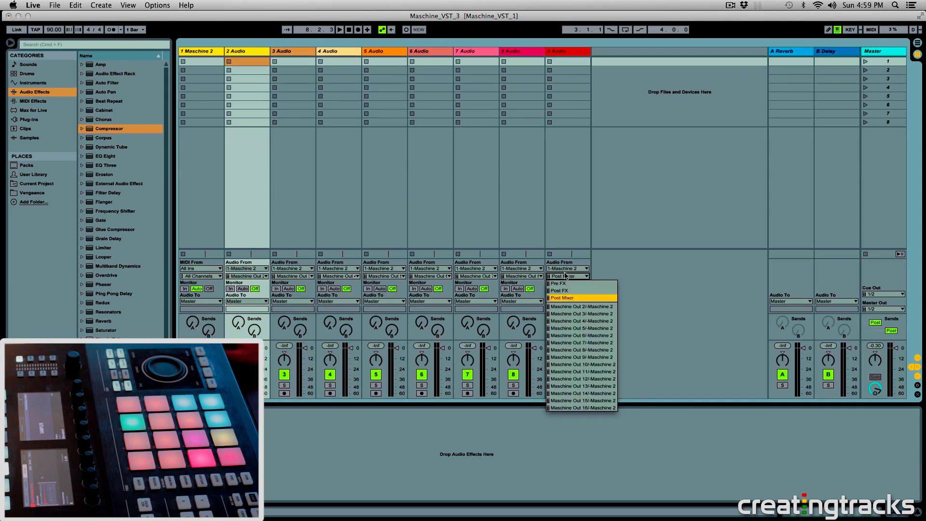
pyautogui.click(582, 357)
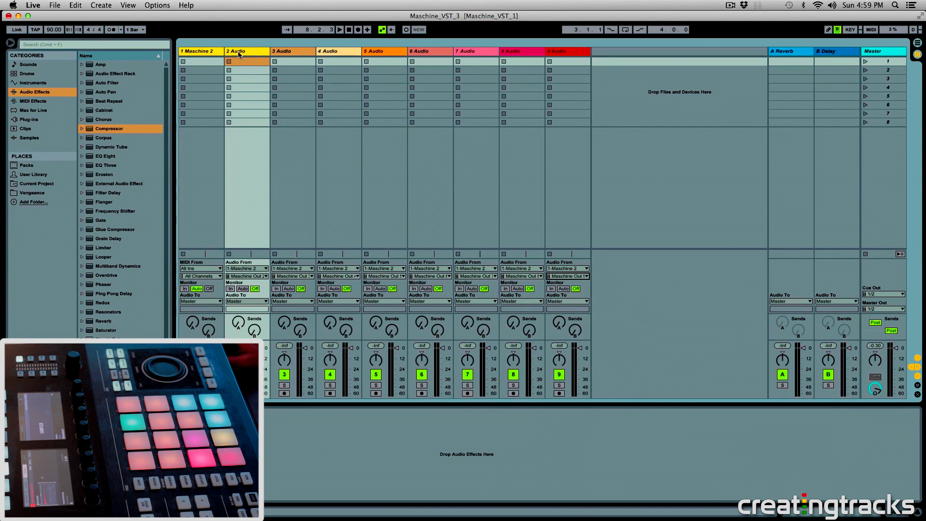
# Step: Return to Arrangement View and open the Maschine 2 plug-in window, moving it so the whole sound list fits on screen
pyautogui.keyDown('shift'); pyautogui.click(572, 55); pyautogui.keyUp('shift')
pyautogui.press('Tab')
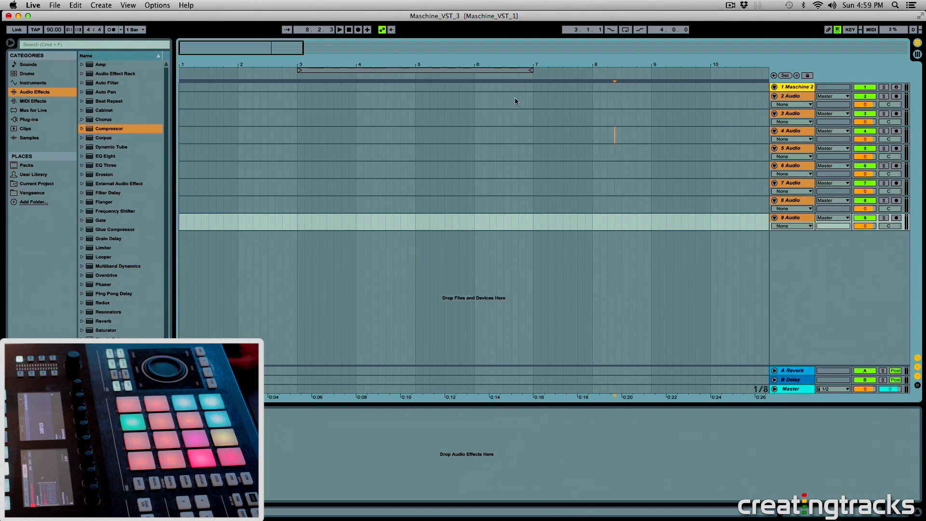
pyautogui.click(342, 117)
pyautogui.click(181, 88)
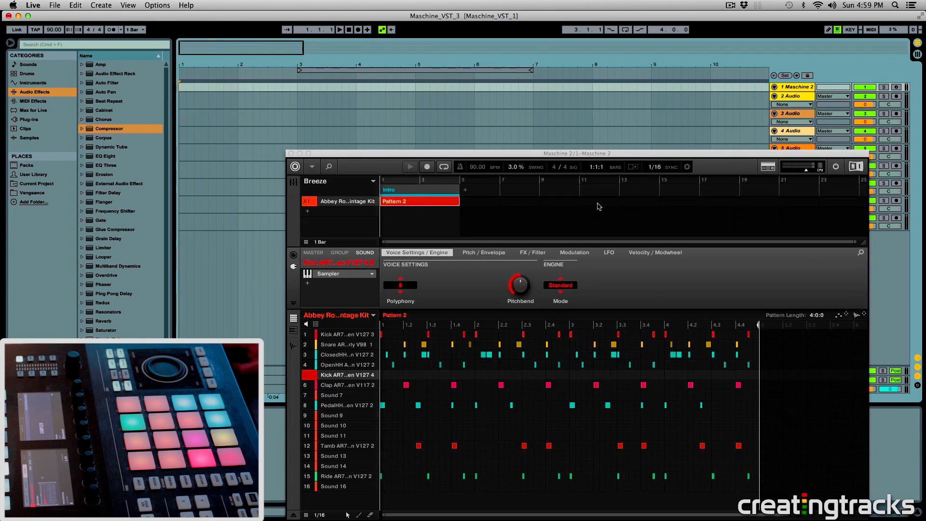
pyautogui.moveTo(571, 154); pyautogui.dragTo(533, 58)
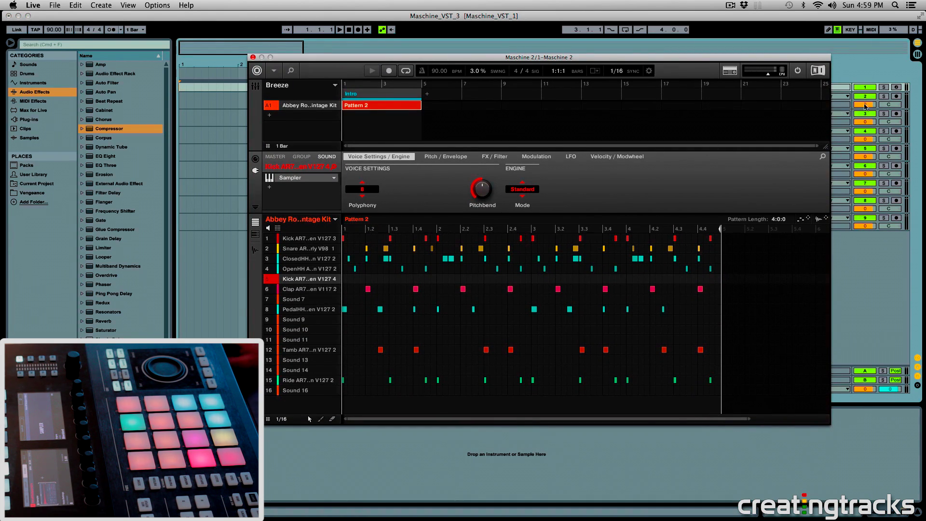
pyautogui.moveTo(636, 57); pyautogui.dragTo(622, 17)
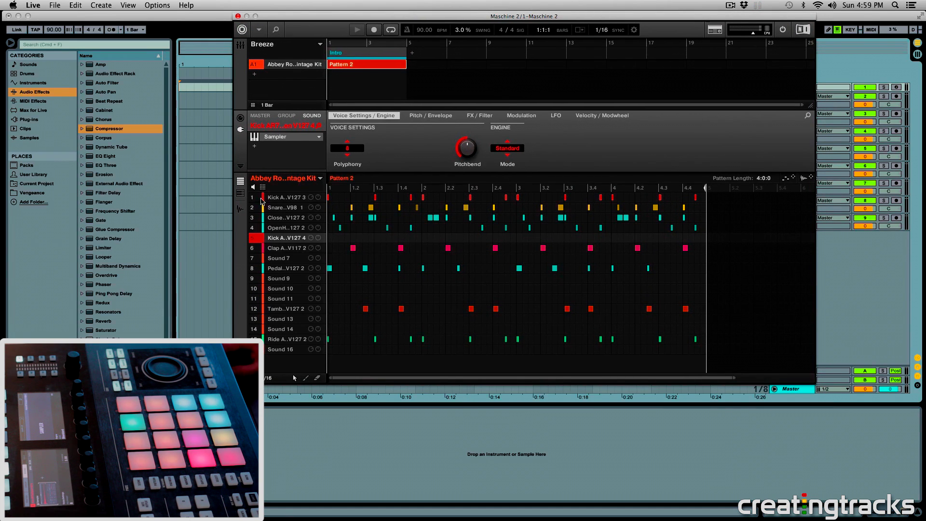
# Step: Select the first kick sound in the Abbey Road kit and show its channel Output settings
pyautogui.click(278, 199)
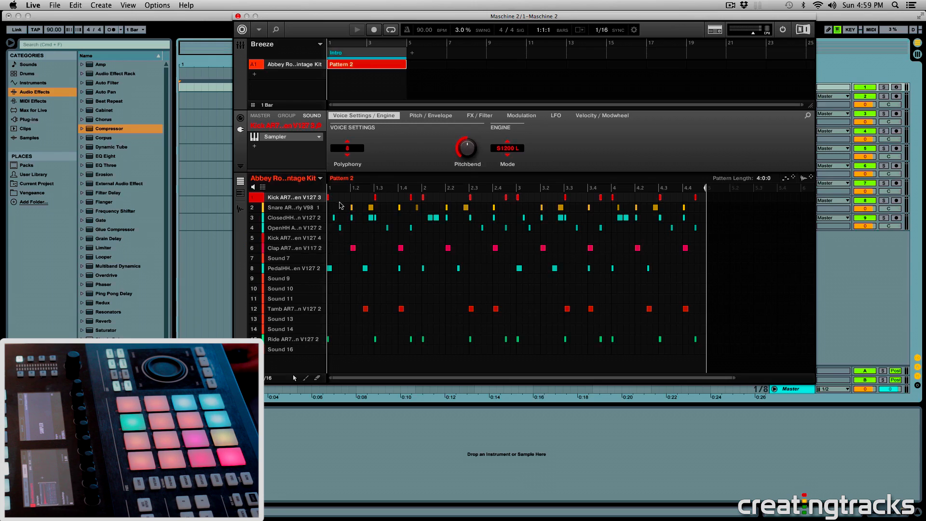
pyautogui.click(241, 119)
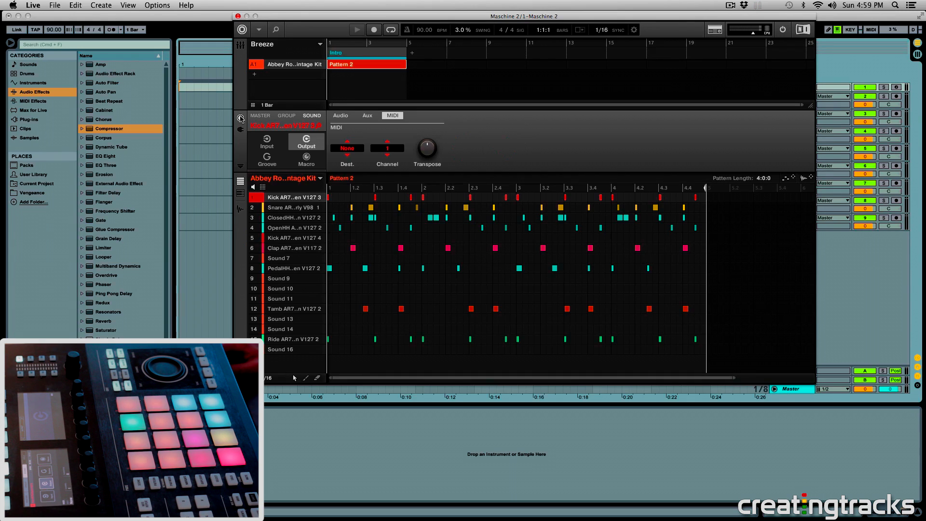
pyautogui.click(239, 131)
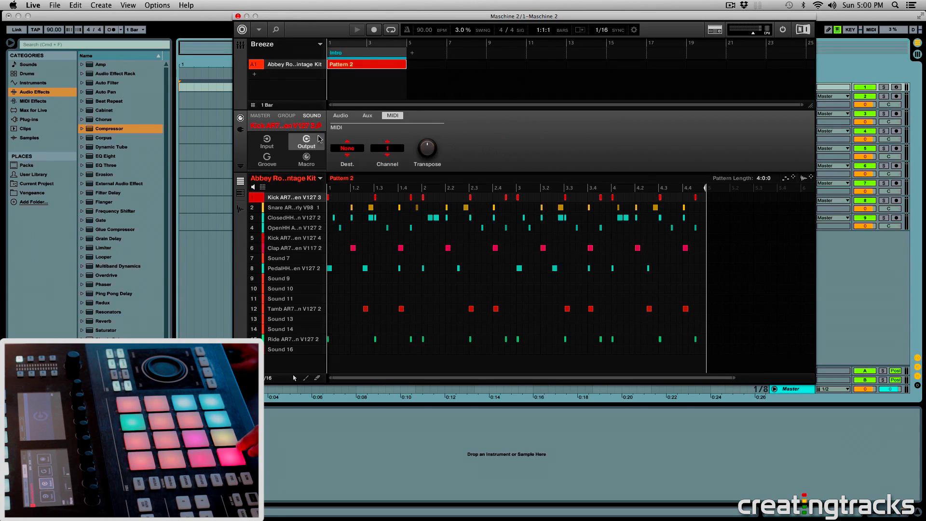
pyautogui.moveTo(302, 229)
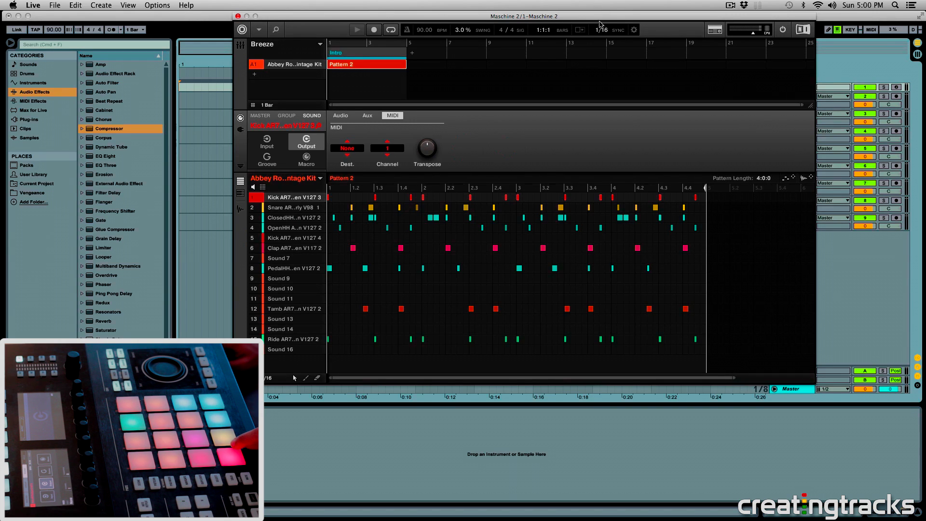
# Step: Enlarge the 2 Audio track's lane to review its Maschine Out 2 input channel and look over the audio tracks below
pyautogui.click(808, 100)
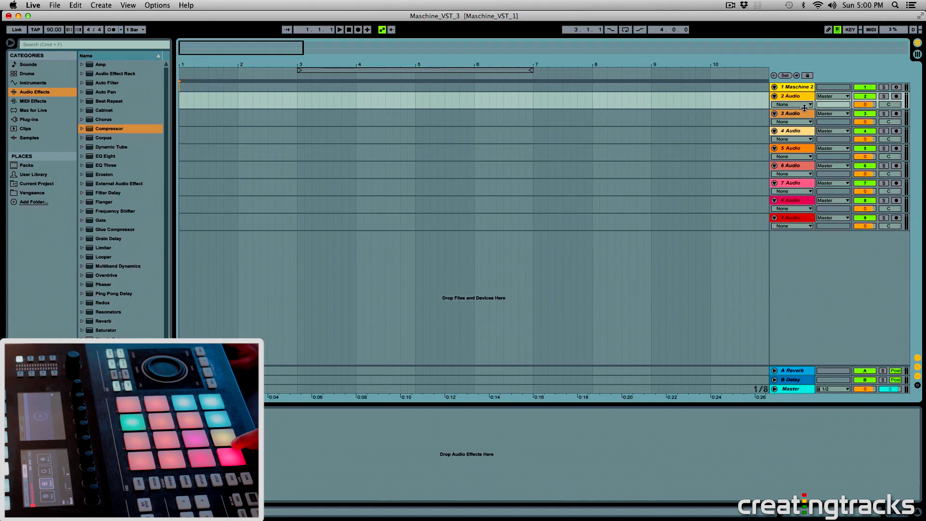
pyautogui.moveTo(805, 108); pyautogui.dragTo(816, 128)
pyautogui.click(834, 104)
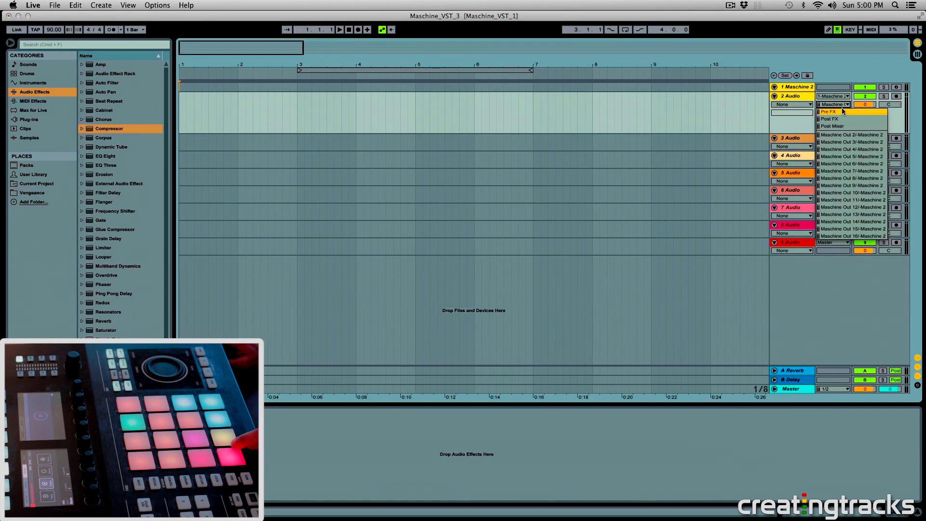
pyautogui.click(840, 137)
pyautogui.click(739, 146)
pyautogui.click(737, 163)
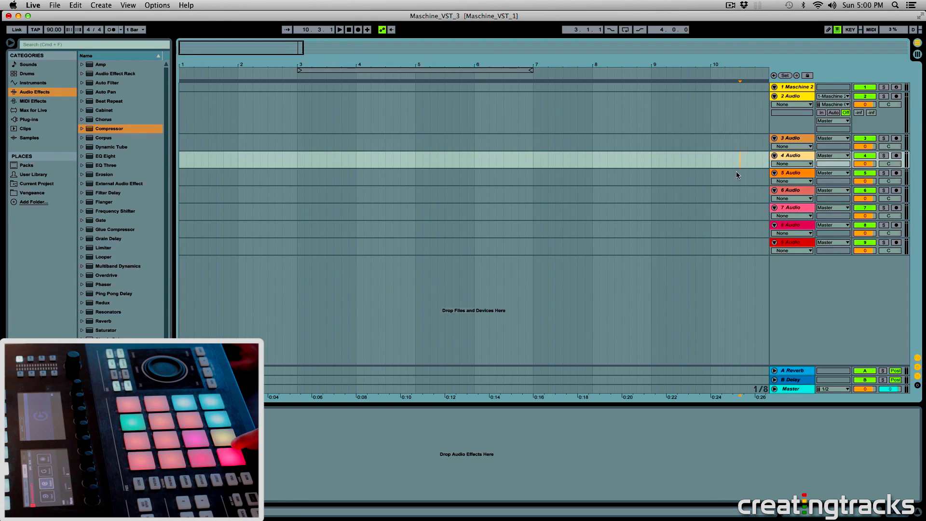
pyautogui.click(738, 177)
pyautogui.click(743, 196)
pyautogui.click(744, 214)
pyautogui.moveTo(744, 216); pyautogui.dragTo(755, 247)
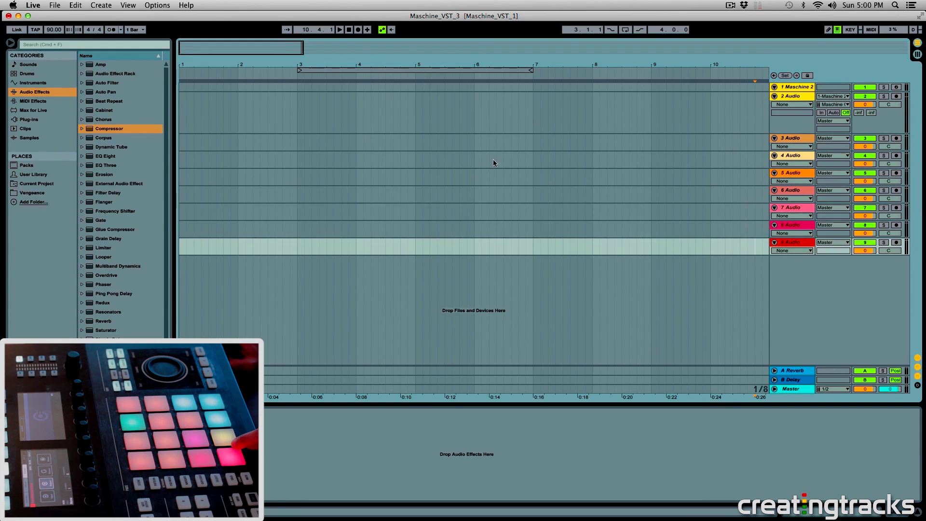
# Step: Reopen the Maschine 2 plug-in window and select all notes of the first kick in Pattern 2
pyautogui.click(179, 119)
pyautogui.click(179, 88)
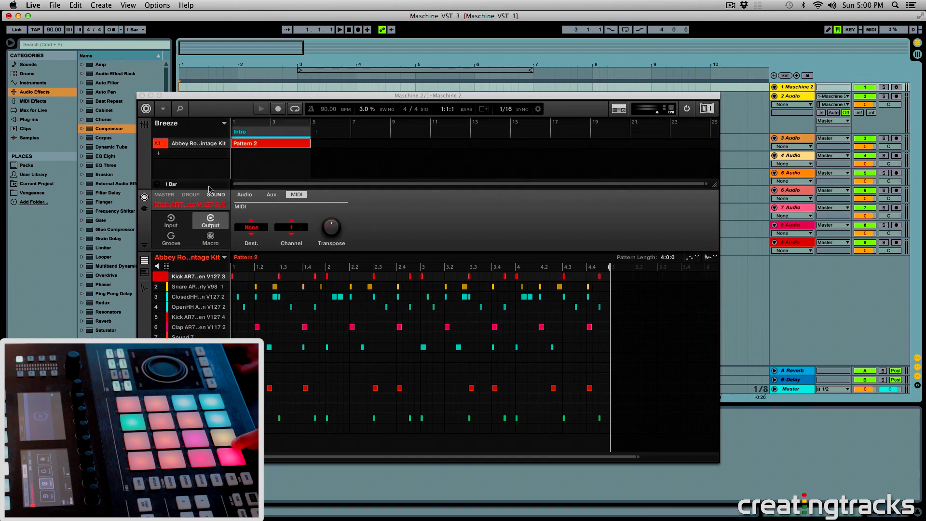
pyautogui.moveTo(626, 279); pyautogui.dragTo(230, 273)
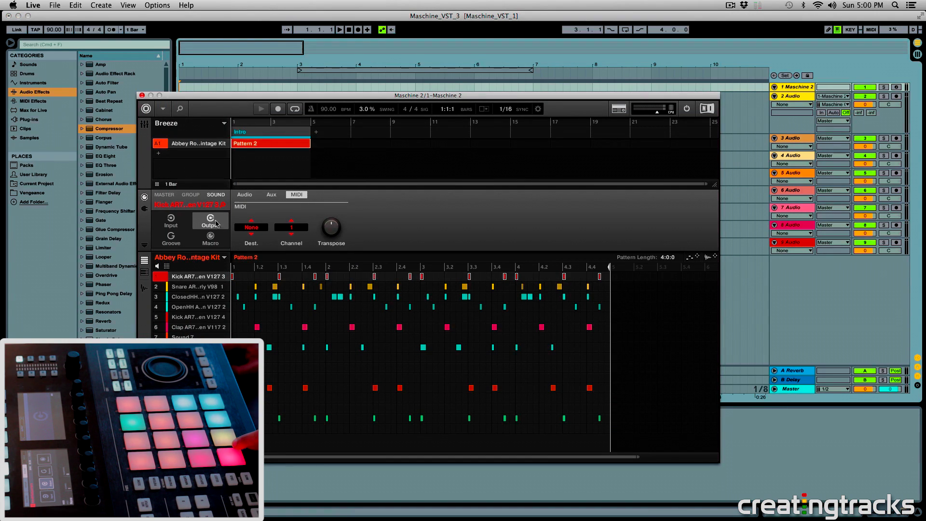
# Step: Set the audio output destination of the first kick sound to Ext. 2
pyautogui.click(245, 195)
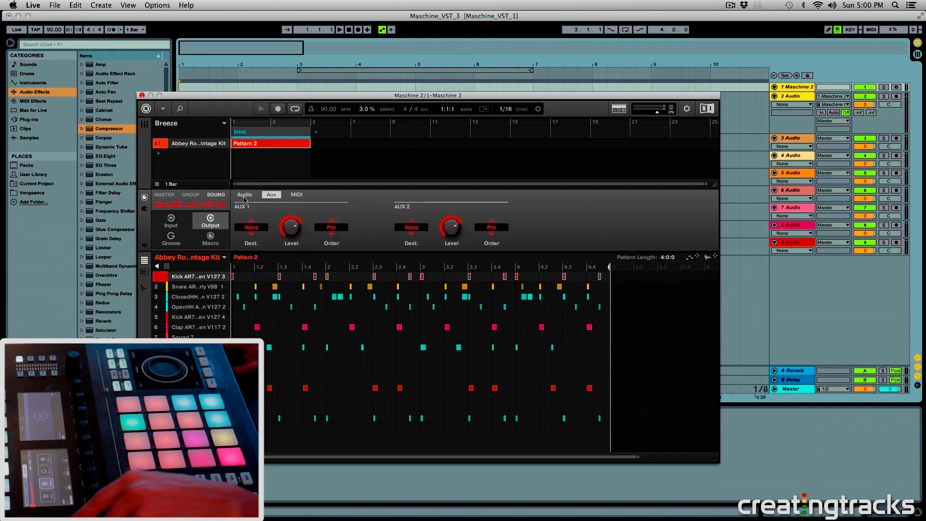
pyautogui.click(245, 195)
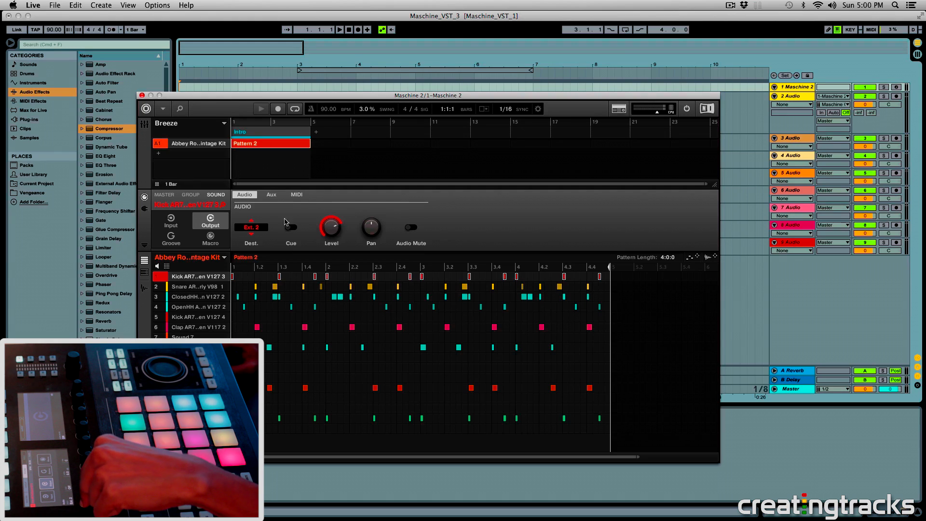
pyautogui.click(795, 95)
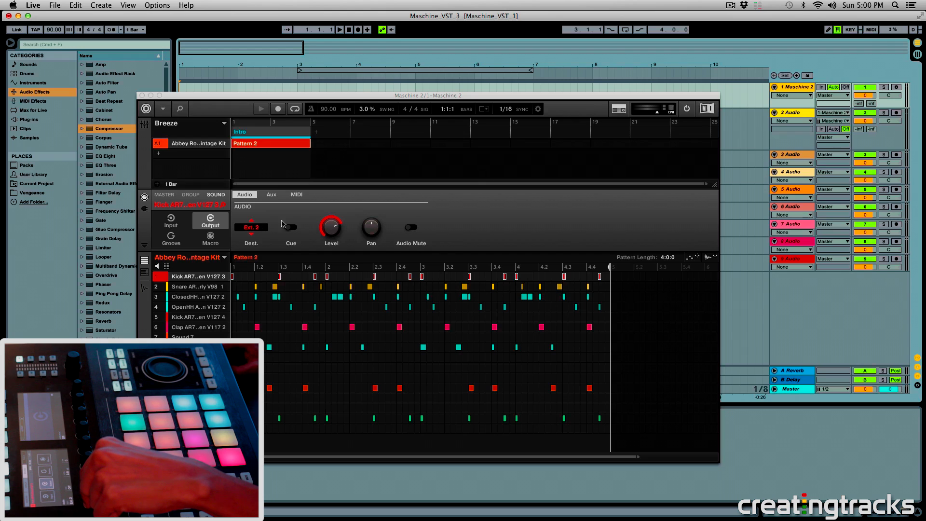
pyautogui.click(251, 228)
pyautogui.click(277, 281)
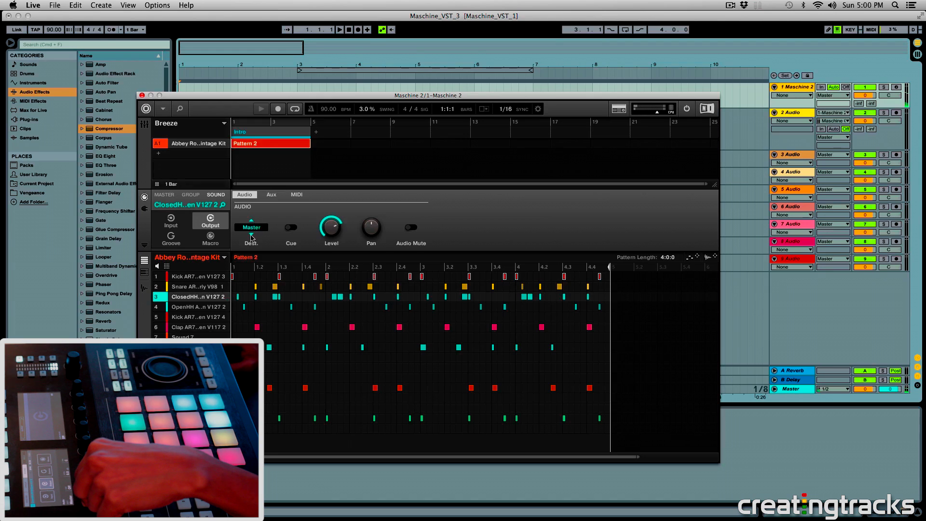
# Step: Assign the remaining used drum sounds to their own external outputs, including the clap to Ext. 6 and the ride to Ext. 9
pyautogui.click(202, 307)
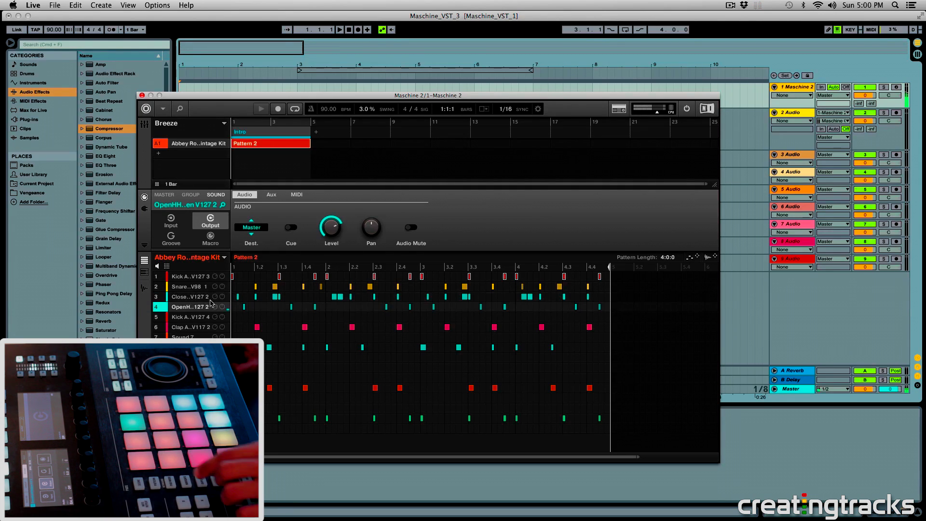
pyautogui.click(251, 235)
pyautogui.moveTo(247, 313); pyautogui.dragTo(618, 321)
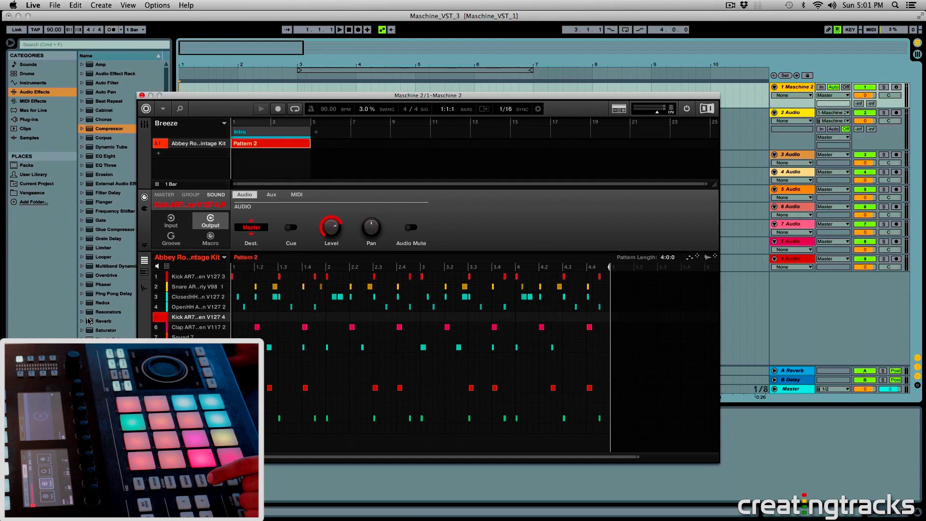
pyautogui.click(195, 328)
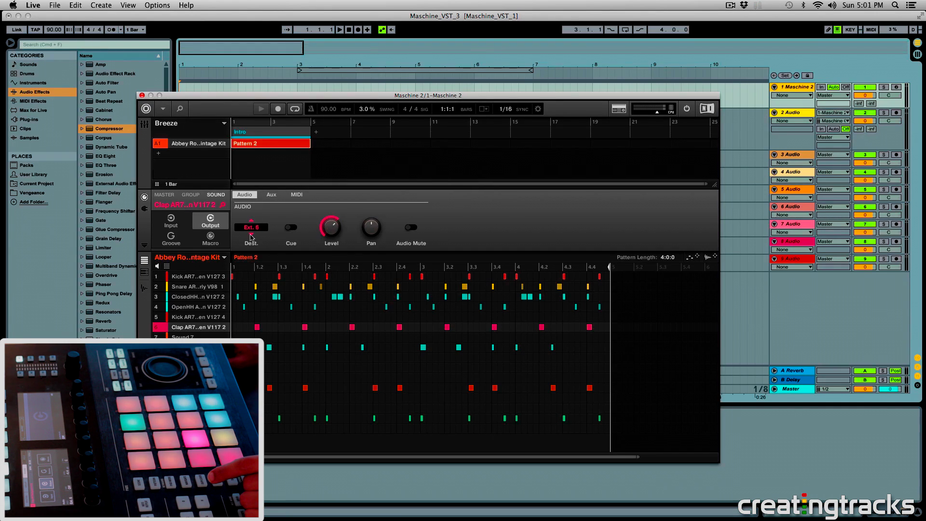
pyautogui.click(195, 348)
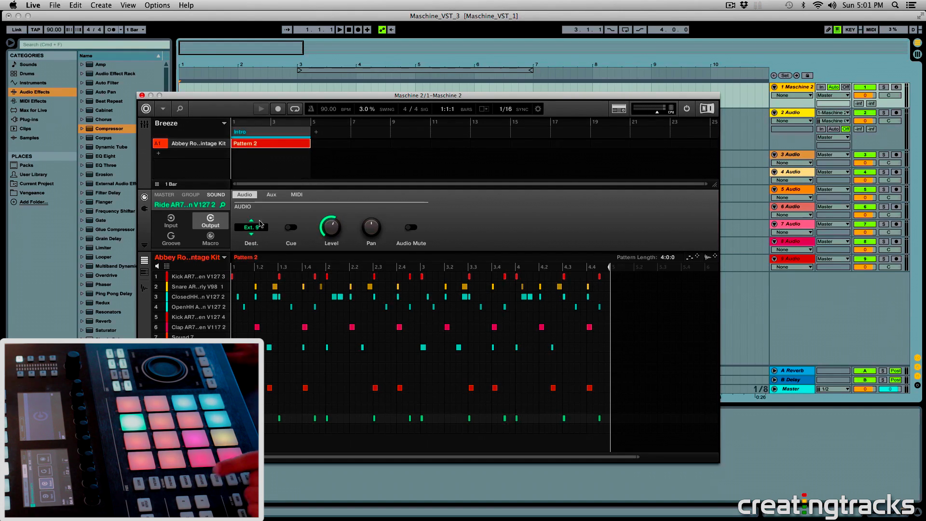
# Step: Move the plug-in window out of the way and shrink the 2 Audio track's lane to its compact height
pyautogui.moveTo(560, 95); pyautogui.dragTo(697, 25)
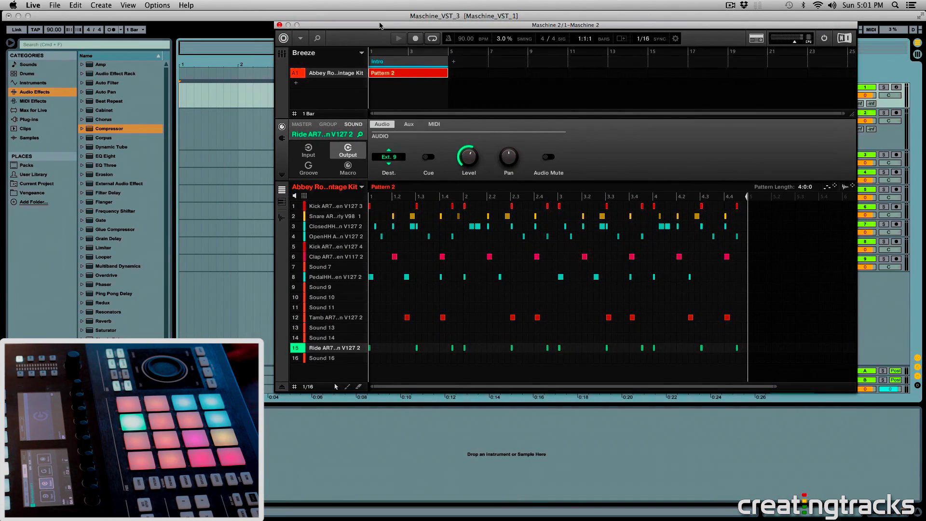
pyautogui.moveTo(380, 25); pyautogui.dragTo(329, 307)
pyautogui.click(792, 157)
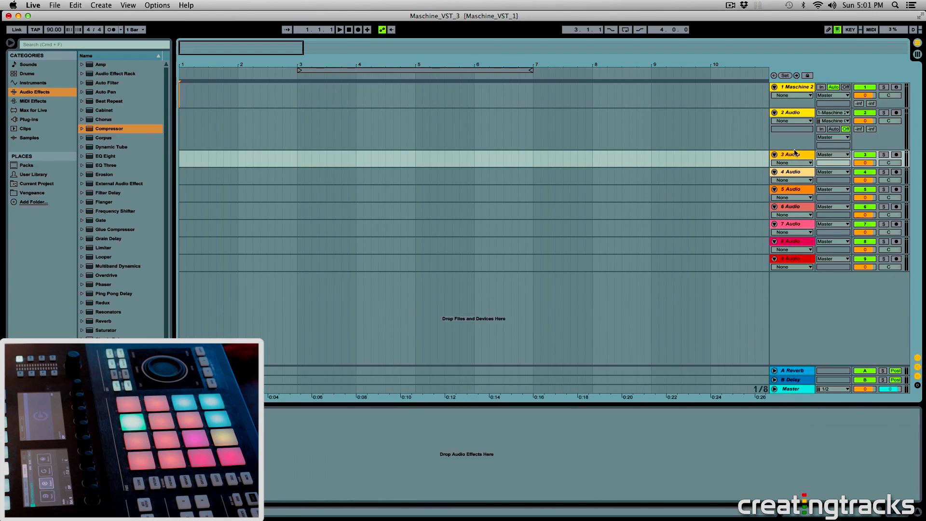
pyautogui.moveTo(795, 151); pyautogui.dragTo(798, 126)
# Step: Deactivate the Maschine 2 track and test playback of the set from the start
pyautogui.click(795, 89)
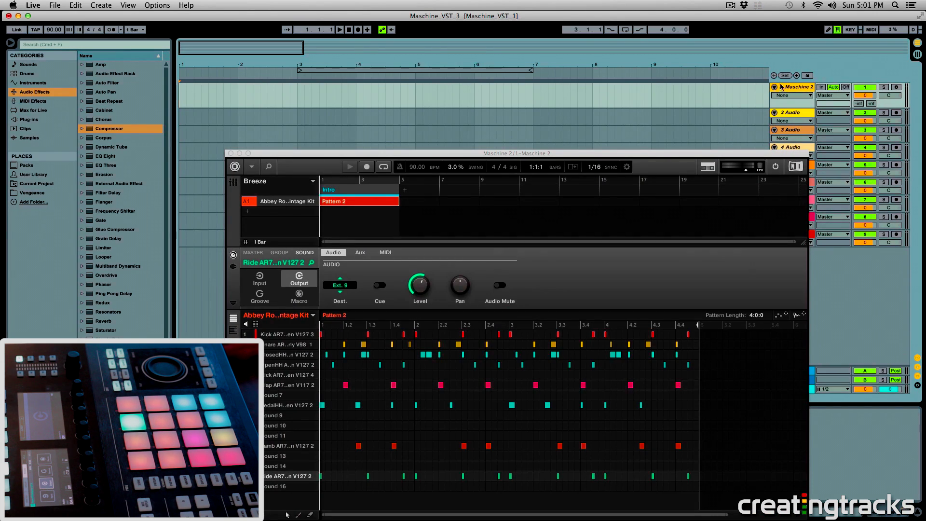
pyautogui.click(867, 88)
pyautogui.press('space')
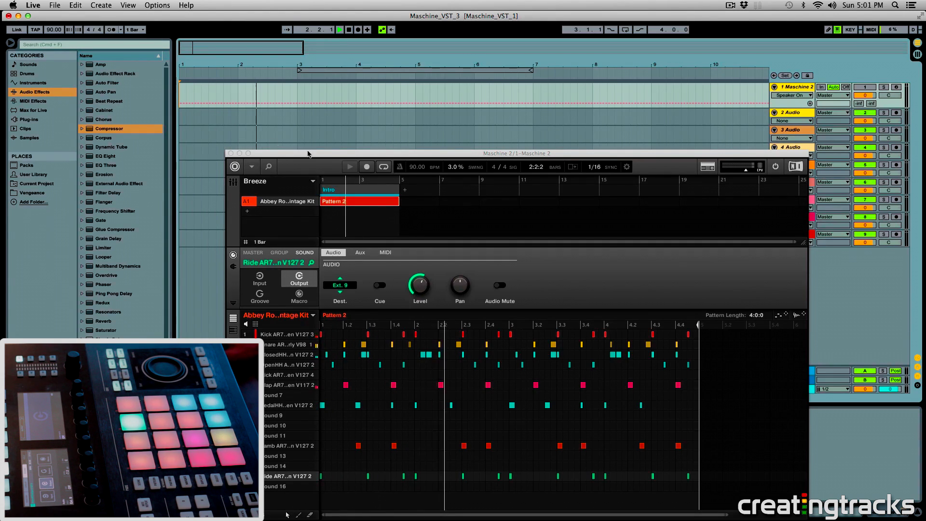
pyautogui.click(181, 120)
pyautogui.press('space')
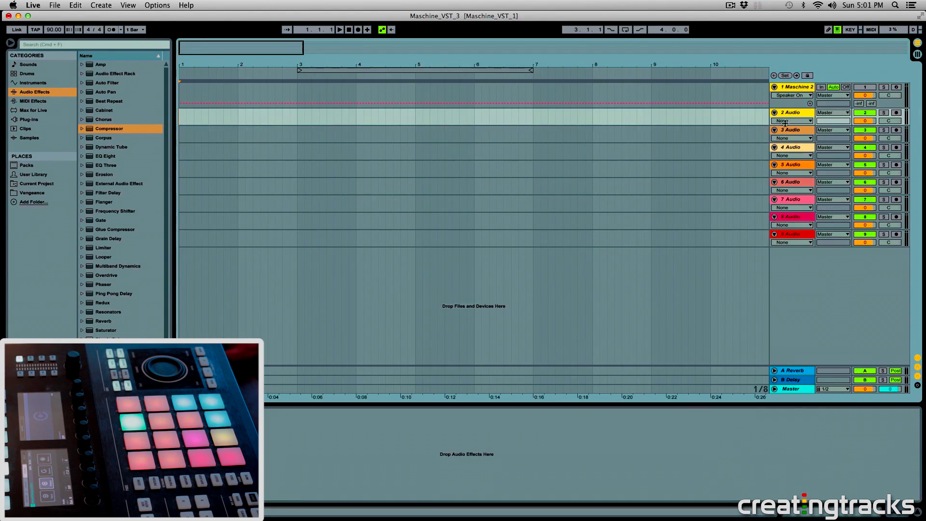
# Step: Select all tracks, enlarge their lanes to reveal the routing controls and set their monitoring to In
pyautogui.press('super+z')
pyautogui.press('super+z')
pyautogui.moveTo(789, 128); pyautogui.dragTo(790, 147)
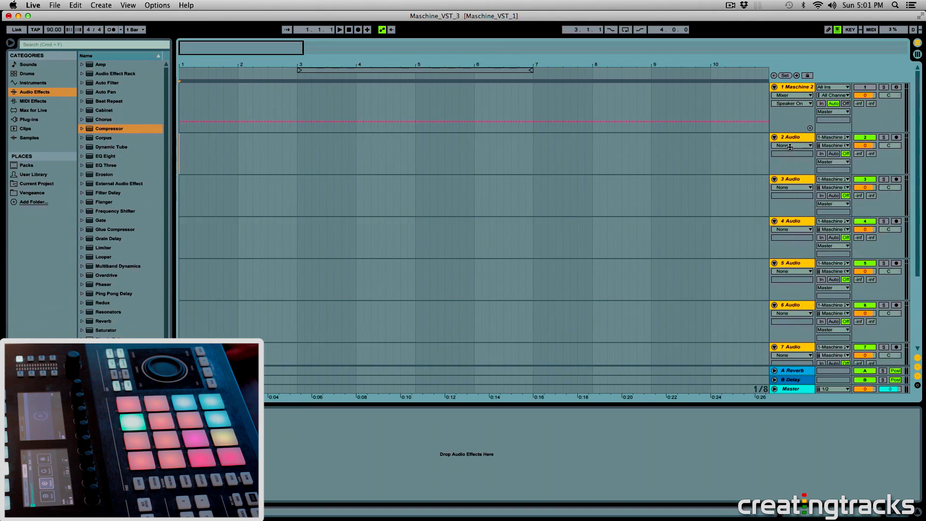
pyautogui.click(821, 154)
# Step: Set the Maschine 2 track's monitoring back to Auto and play the set from the start
pyautogui.click(718, 107)
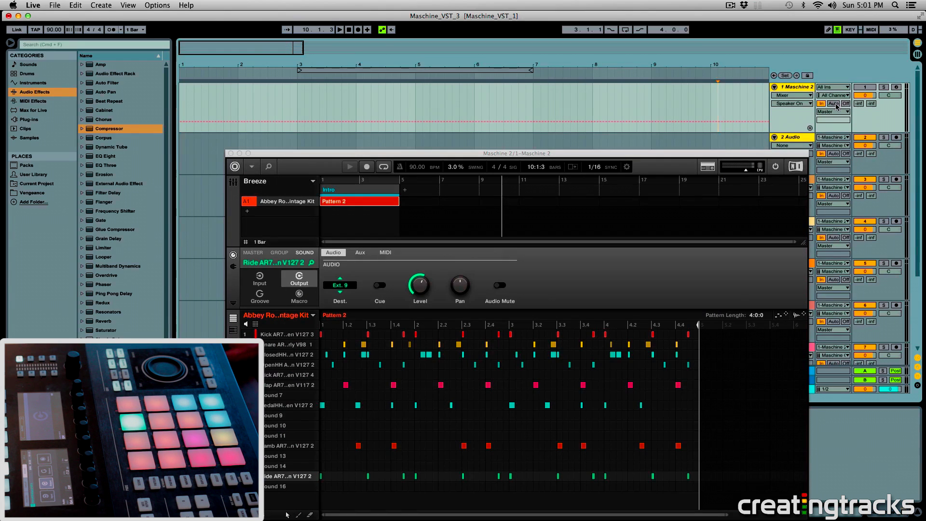
pyautogui.click(180, 159)
pyautogui.press('space')
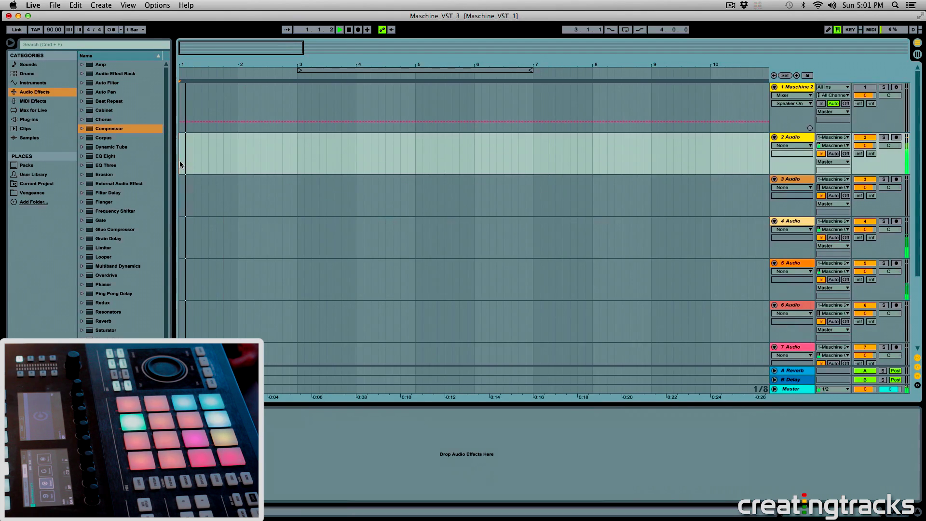
# Step: Select all tracks, shrink their lanes so tracks 1 to 9 fit on screen together, and stop playback
pyautogui.click(798, 179)
pyautogui.press('super+z')
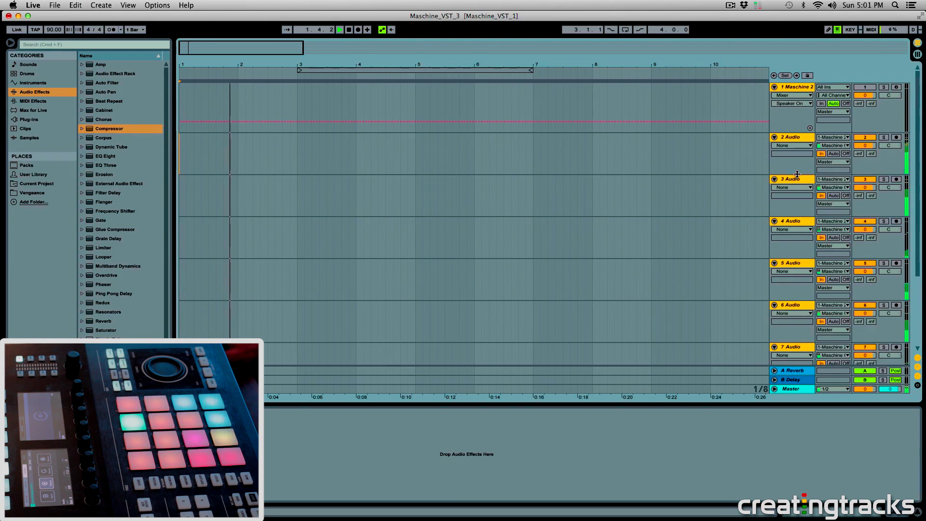
pyautogui.moveTo(799, 174); pyautogui.dragTo(799, 170)
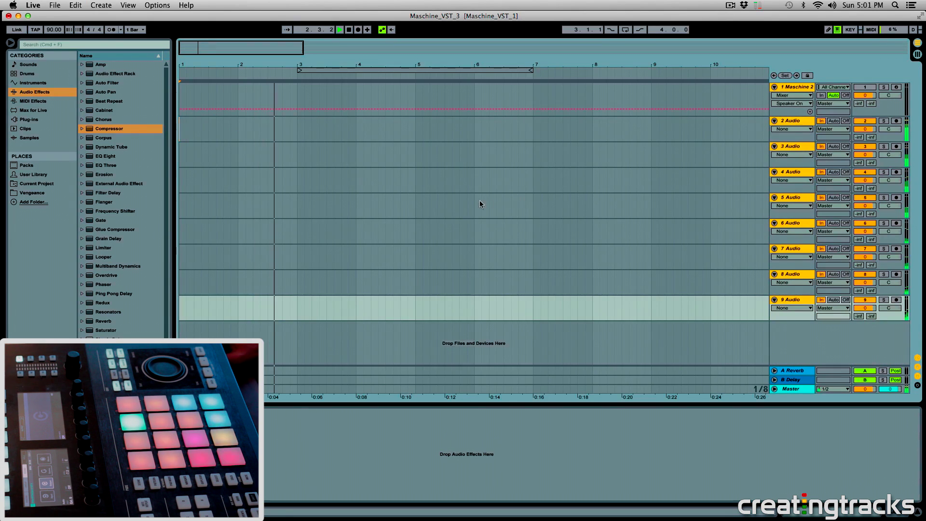
pyautogui.click(447, 209)
pyautogui.click(300, 144)
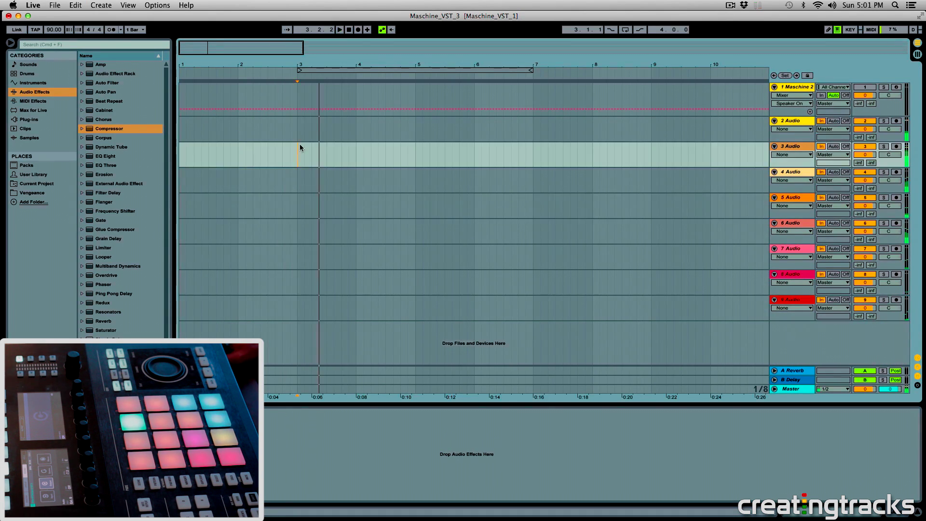
# Step: Go through the Maschine 2 track and the separate audio tracks one by one to review the routing setup
pyautogui.click(180, 102)
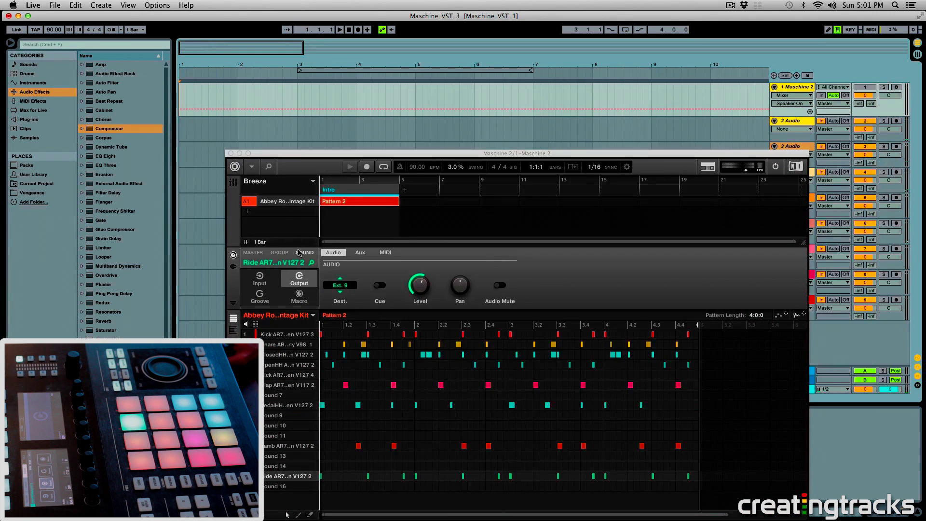
pyautogui.click(590, 135)
pyautogui.click(592, 152)
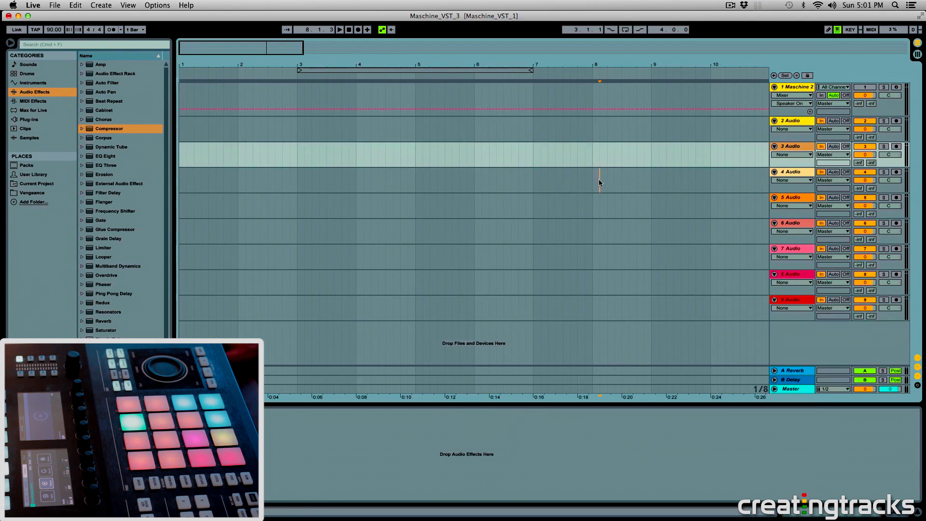
pyautogui.click(598, 181)
pyautogui.click(602, 205)
pyautogui.click(604, 228)
pyautogui.click(609, 259)
pyautogui.click(616, 283)
pyautogui.click(621, 306)
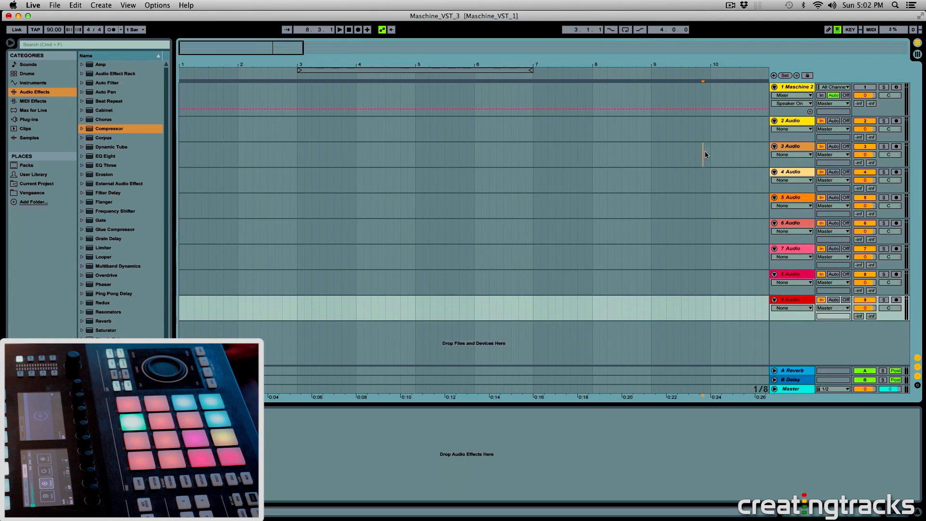
pyautogui.click(704, 151)
# Step: Arm tracks 2 Audio to 9 Audio together and start recording from the beginning of the arrangement
pyautogui.click(799, 121)
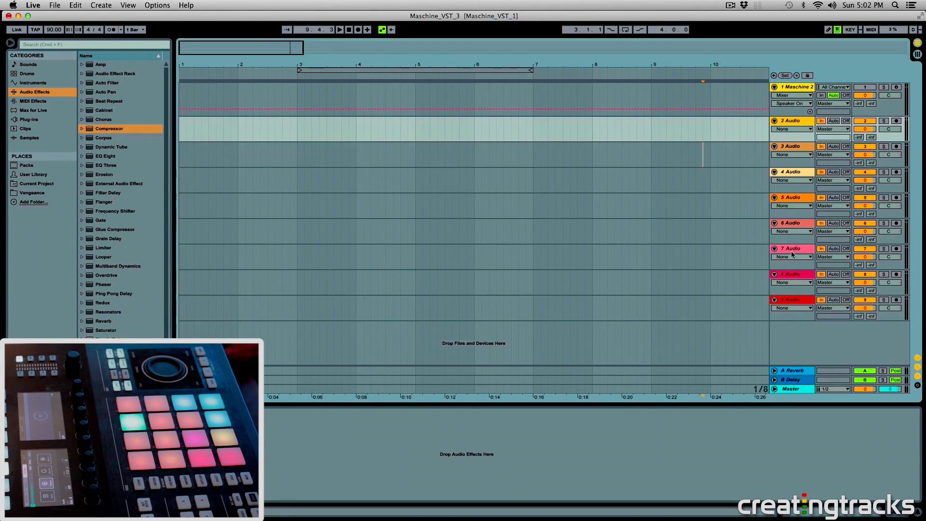
pyautogui.click(793, 301)
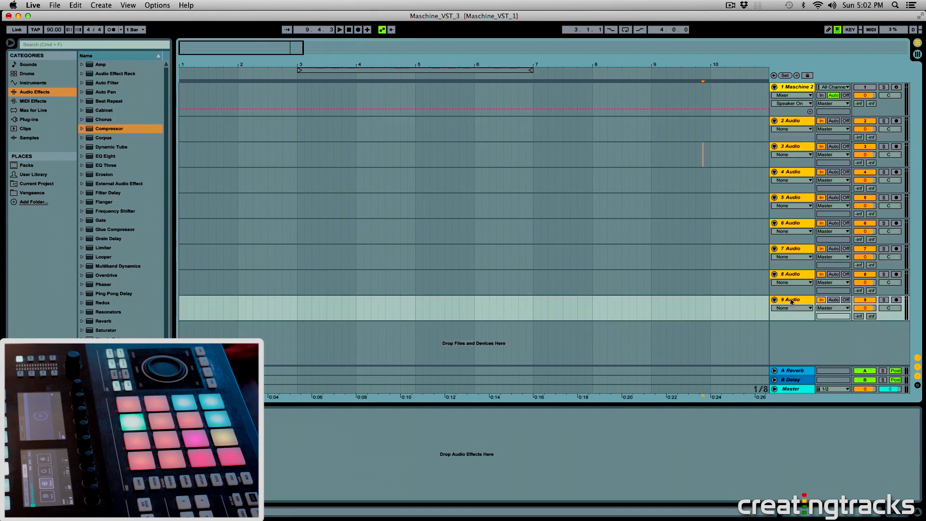
pyautogui.click(897, 300)
pyautogui.click(179, 128)
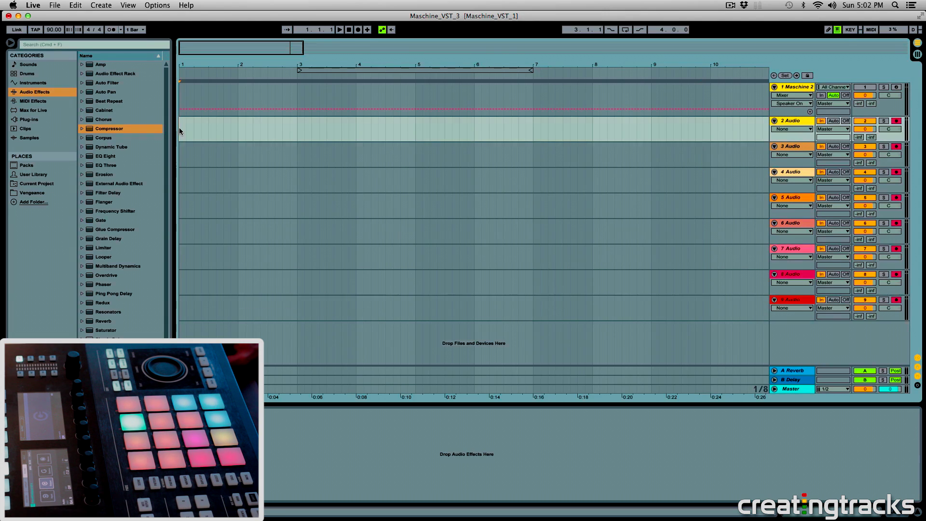
pyautogui.click(358, 30)
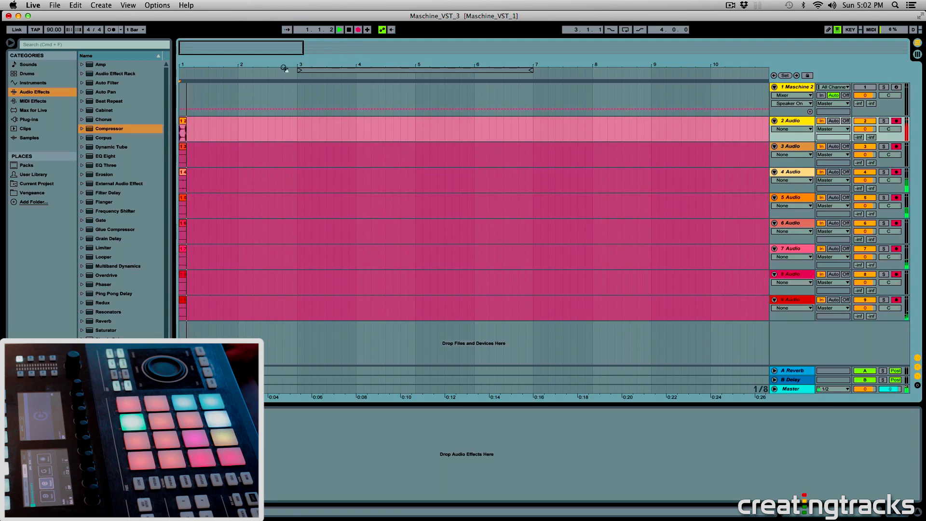
# Step: Show the Maschine 2 plug-in during recording and move its window down to uncover the audio tracks
pyautogui.click(181, 102)
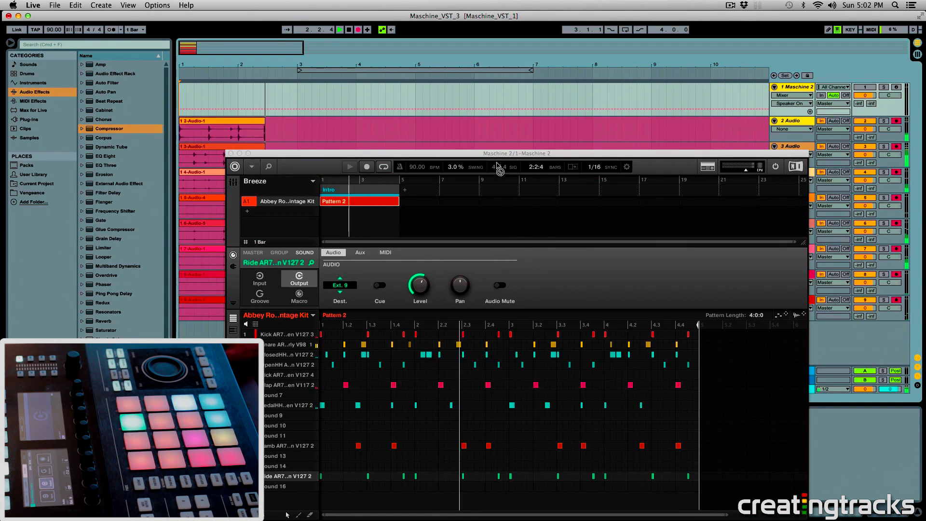
pyautogui.moveTo(500, 155); pyautogui.dragTo(442, 236)
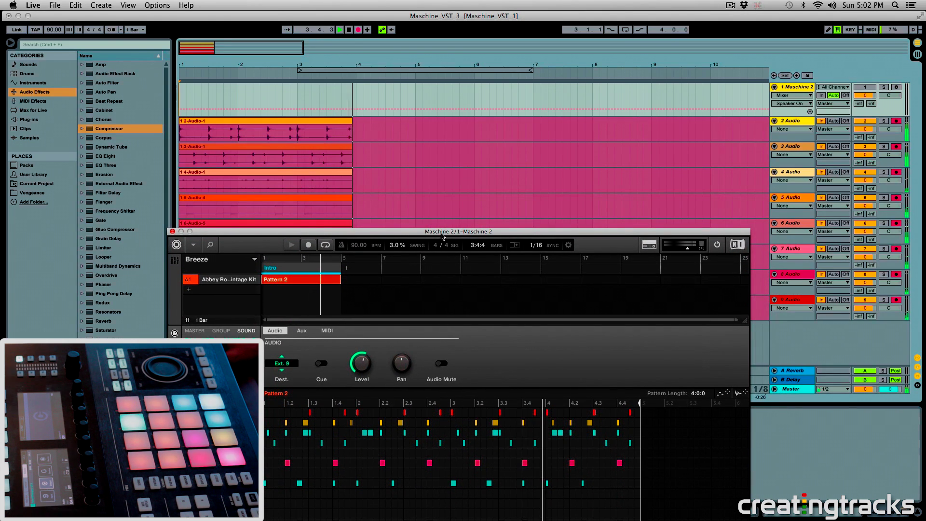
pyautogui.moveTo(442, 236); pyautogui.dragTo(490, 304)
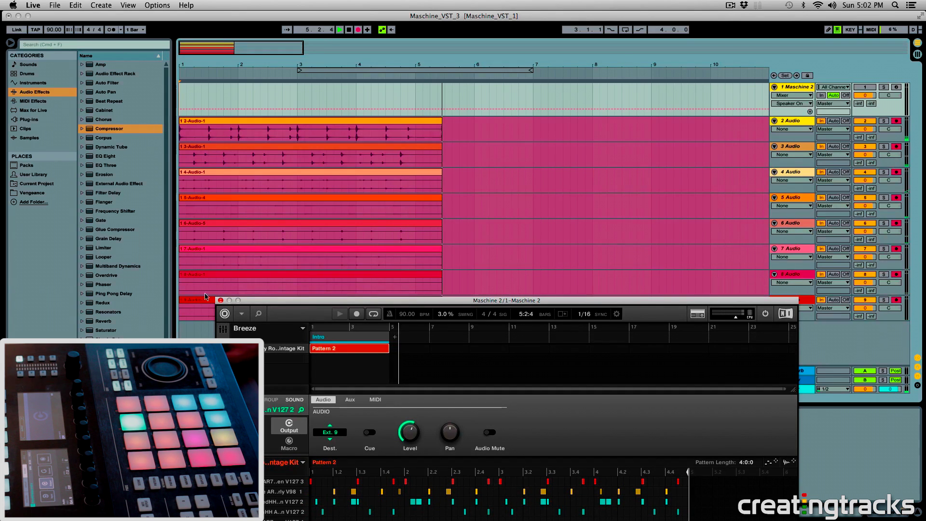
# Step: Stop the recording and delete the recorded audio after bar 5 on tracks 2 Audio to 9 Audio
pyautogui.press('space')
pyautogui.click(405, 147)
pyautogui.moveTo(414, 136); pyautogui.dragTo(544, 317)
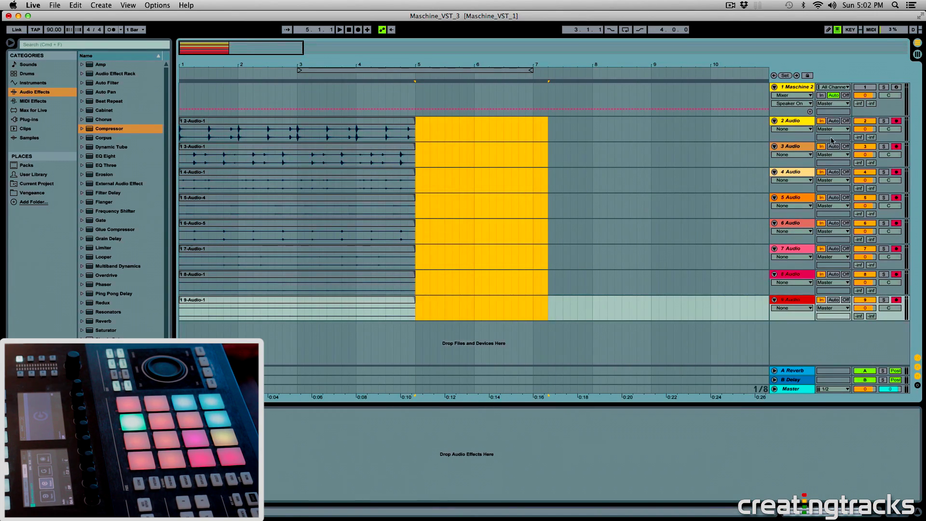
# Step: Disarm tracks 2 Audio to 9 Audio together and set their monitoring to Auto
pyautogui.click(805, 122)
pyautogui.rightClick(799, 300)
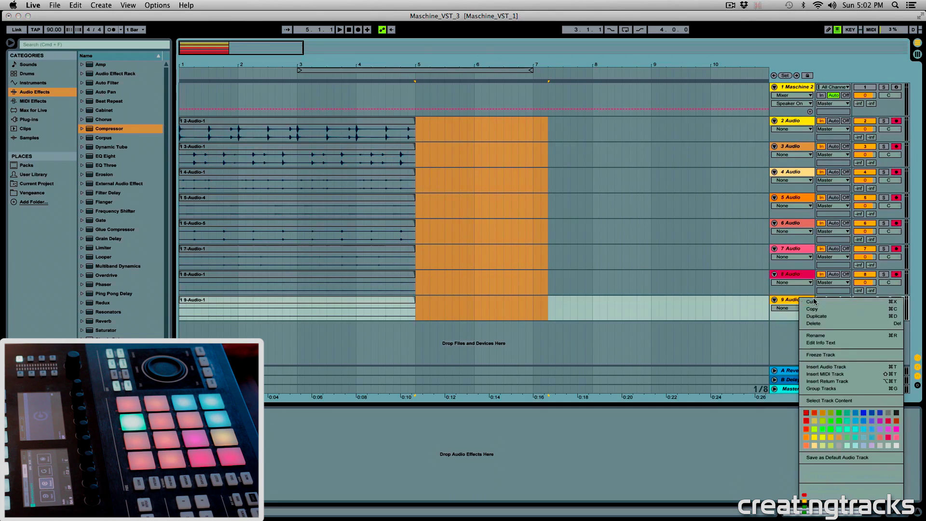
pyautogui.click(805, 218)
pyautogui.click(792, 126)
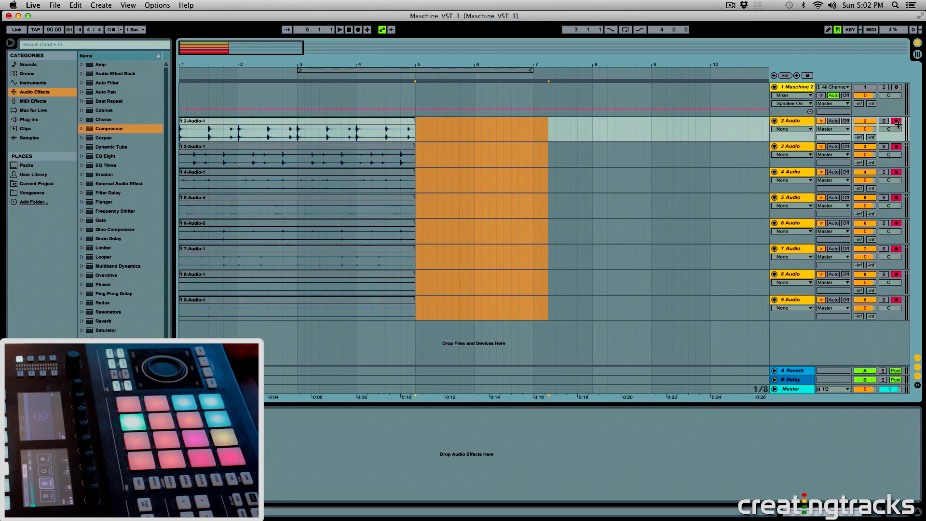
pyautogui.click(897, 121)
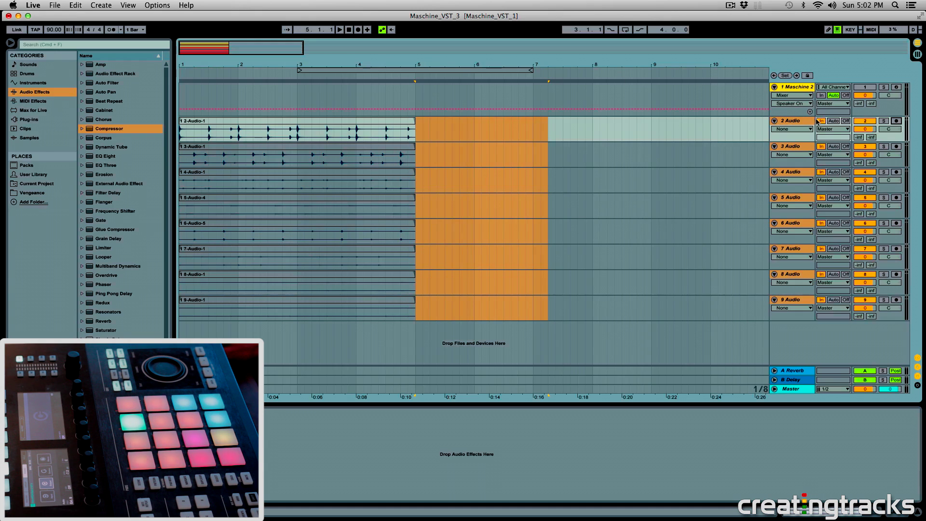
pyautogui.click(833, 122)
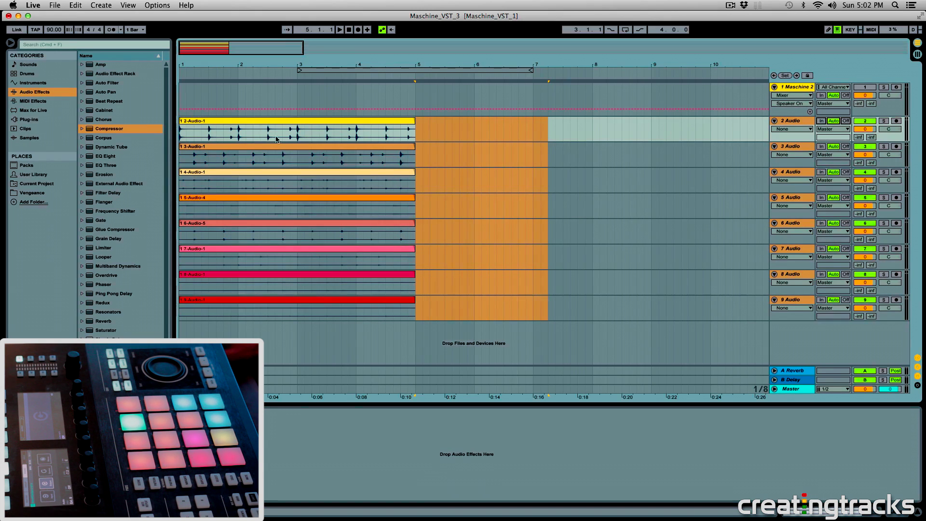
# Step: Play the recorded clips from the start of the arrangement
pyautogui.click(261, 139)
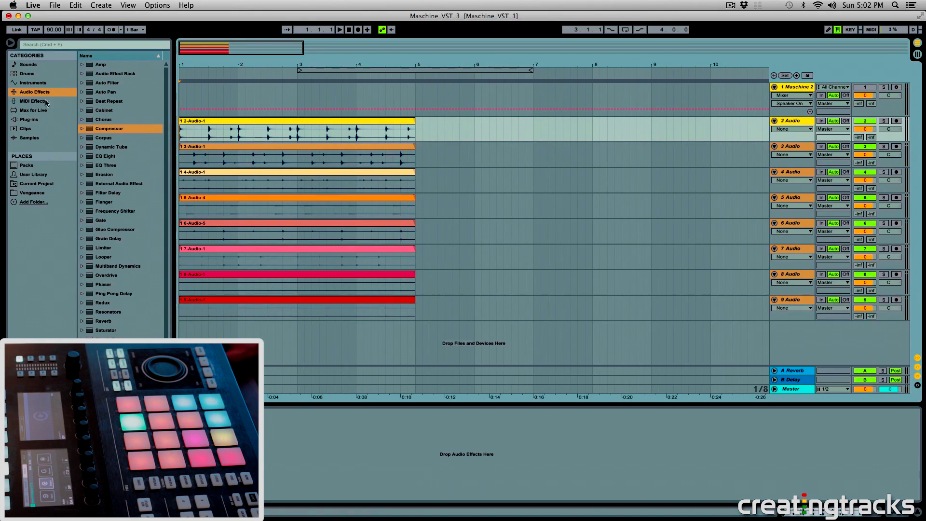
pyautogui.moveTo(192, 66); pyautogui.dragTo(194, 87)
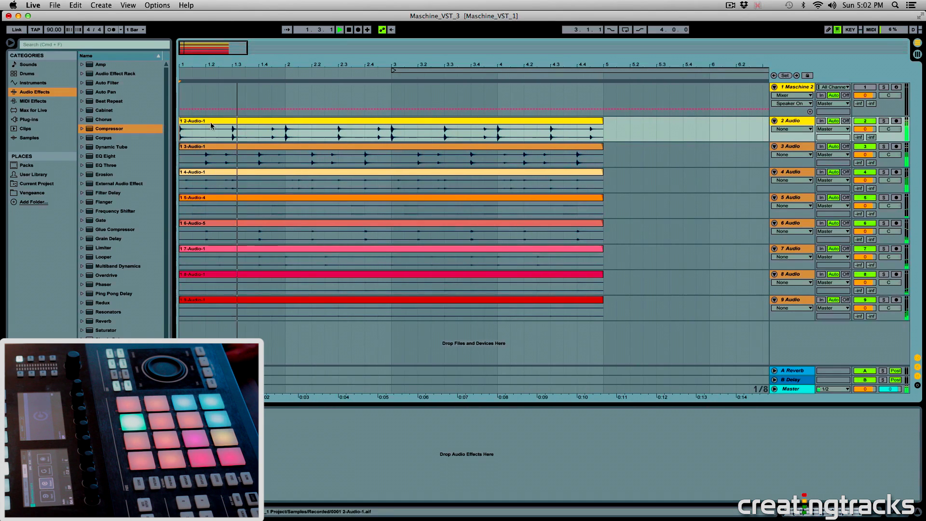
pyautogui.click(207, 137)
pyautogui.press('space')
# Step: Audition the recorded tracks by soloing 2 Audio to 6 Audio during playback, clear the solos and stop playback
pyautogui.click(186, 121)
pyautogui.click(884, 122)
pyautogui.press('space')
pyautogui.keyDown('super'); pyautogui.click(884, 147); pyautogui.keyUp('super')
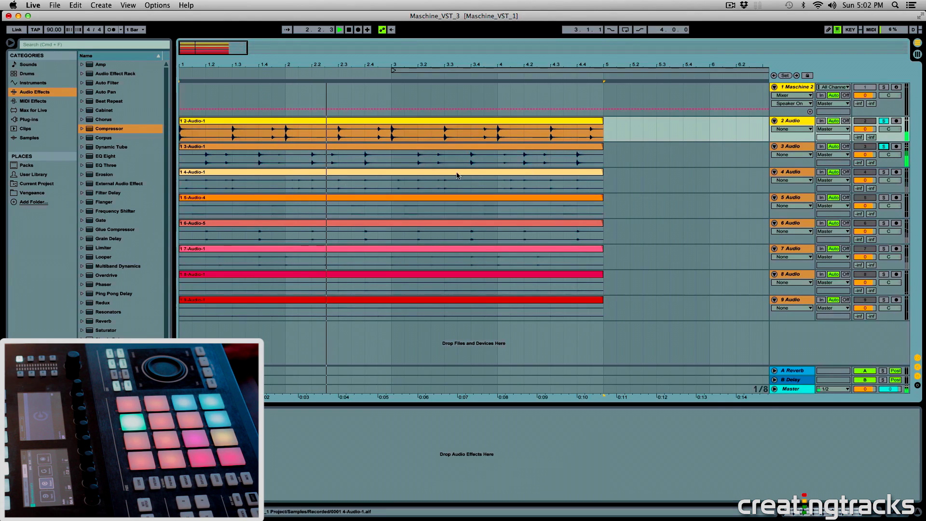
pyautogui.keyDown('super'); pyautogui.click(883, 172); pyautogui.keyUp('super')
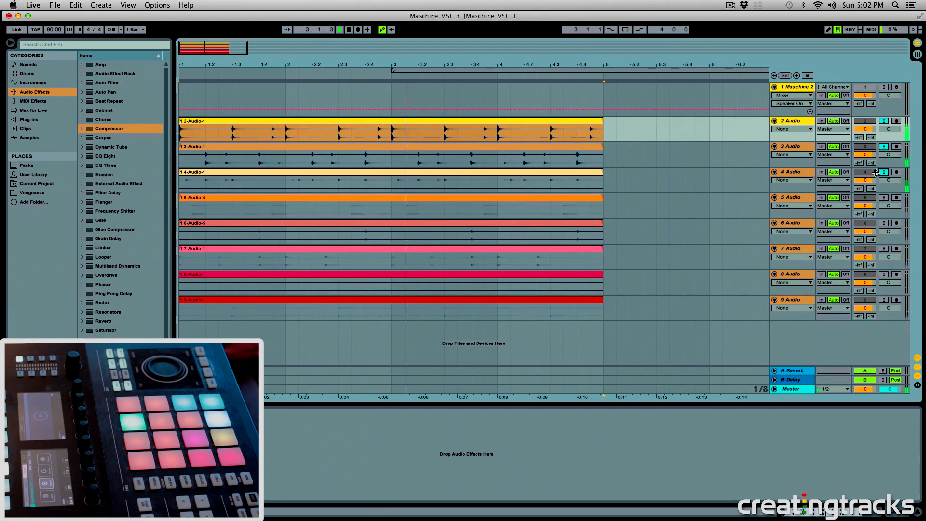
pyautogui.keyDown('super'); pyautogui.click(884, 197); pyautogui.keyUp('super')
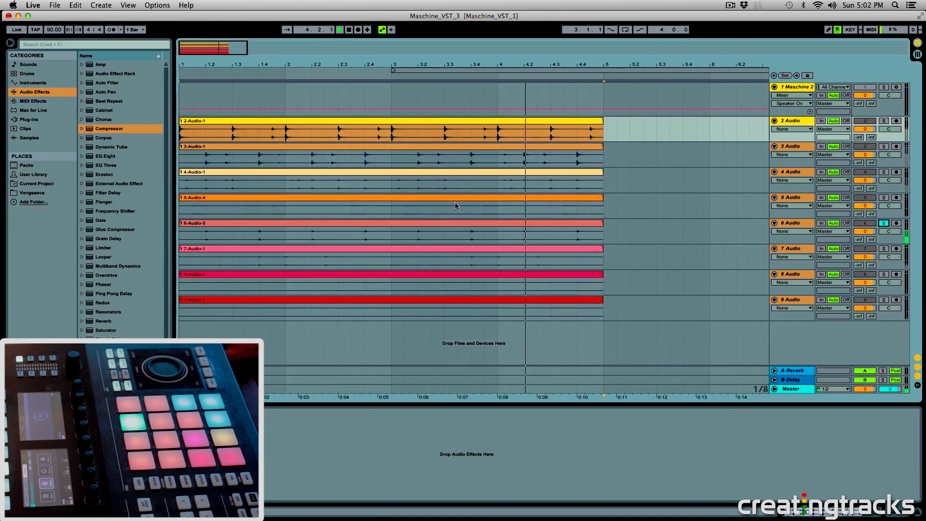
pyautogui.click(884, 223)
pyautogui.click(884, 223)
pyautogui.press('space')
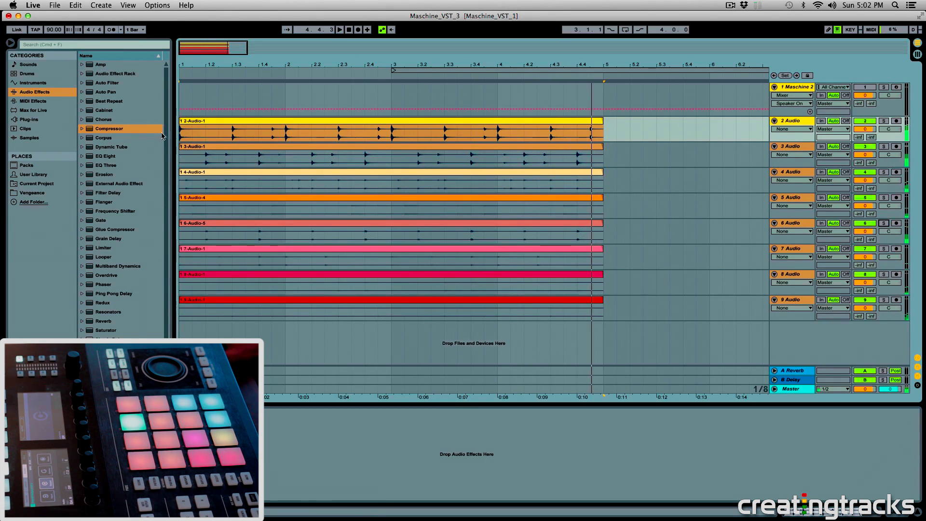
# Step: Add the EQ Eight effect to the 2 Audio and 3 Audio tracks, playing the set in between
pyautogui.click(136, 130)
pyautogui.moveTo(102, 157); pyautogui.dragTo(145, 158)
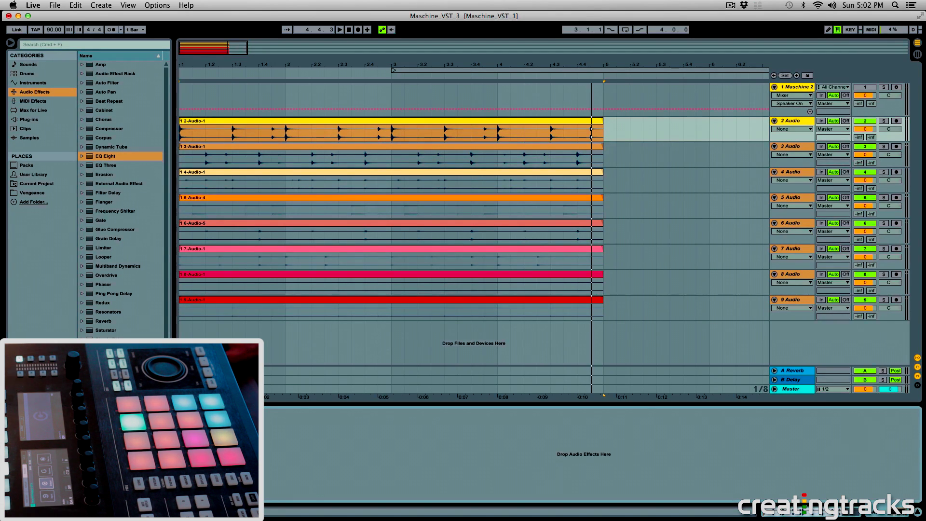
pyautogui.press('space')
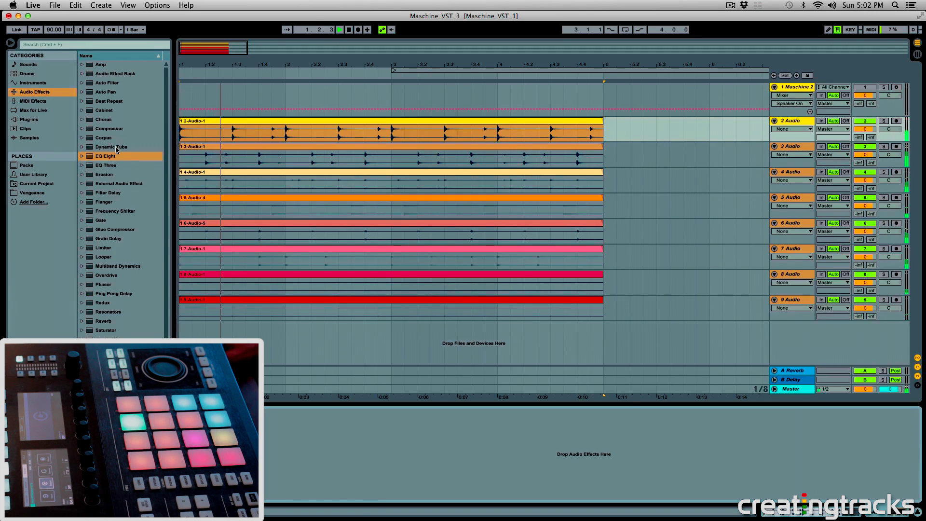
pyautogui.moveTo(117, 156); pyautogui.dragTo(222, 143)
pyautogui.click(223, 147)
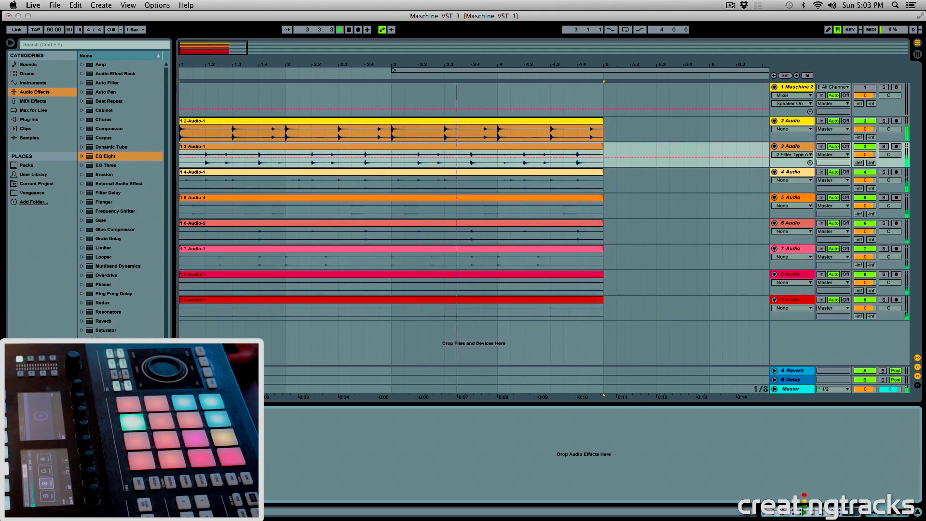
# Step: Add the EQ Eight effect to the 4 Audio track and play the set to hear it
pyautogui.click(217, 182)
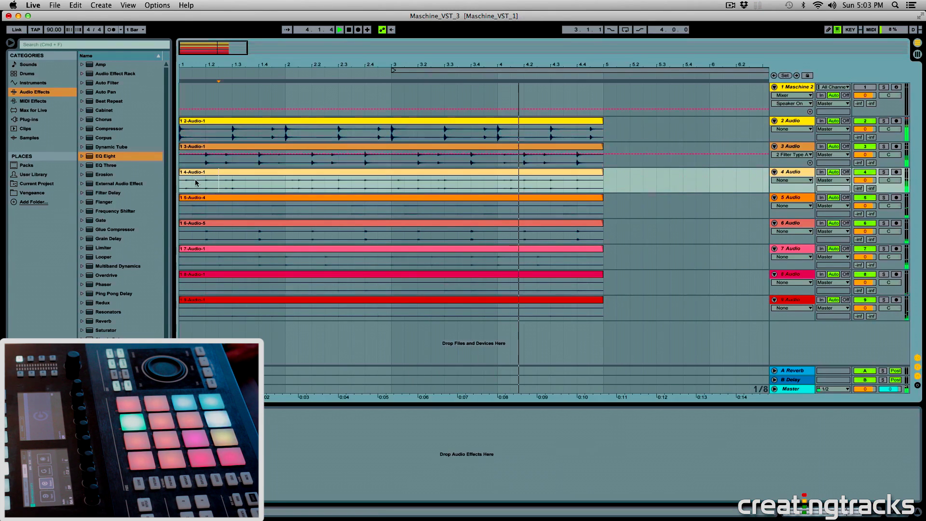
pyautogui.click(111, 156)
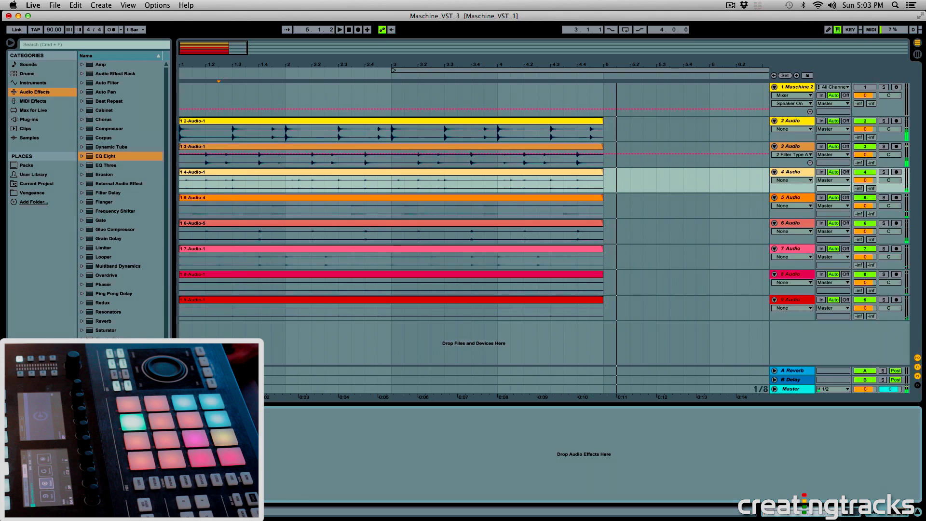
pyautogui.press('space')
pyautogui.press('space')
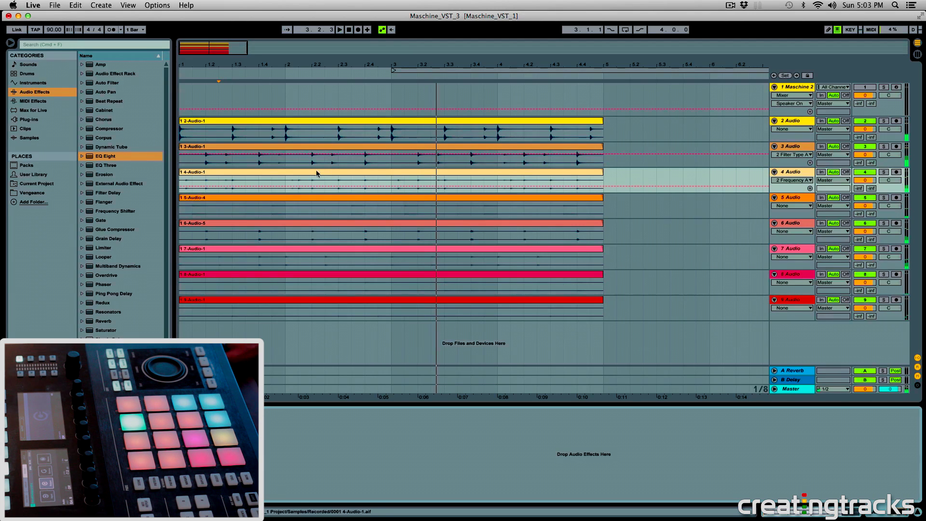
pyautogui.press('space')
# Step: Highlight all recorded clips on the audio tracks from bar 1 to bar 5 and clear the selection
pyautogui.click(574, 146)
pyautogui.moveTo(605, 133)
pyautogui.mouseDown()
pyautogui.moveTo(191, 308)
pyautogui.moveTo(179, 370)
pyautogui.mouseUp()
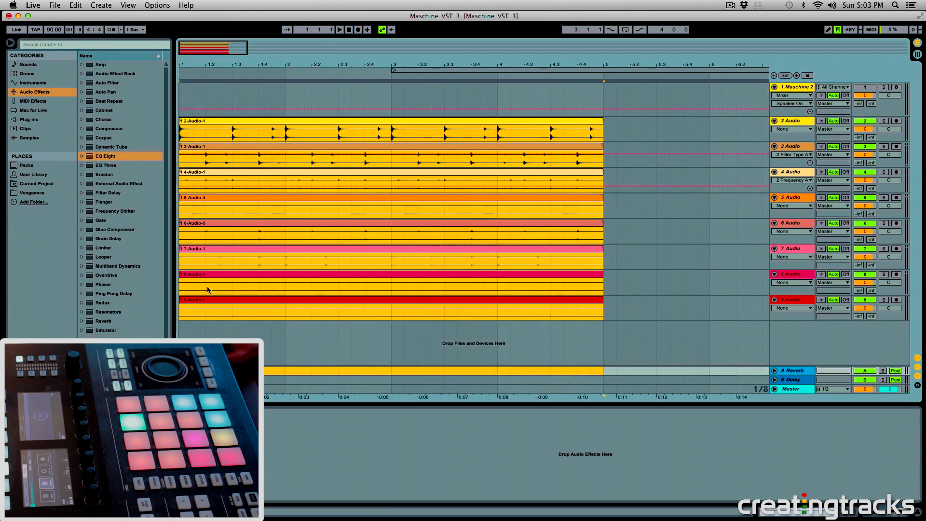
pyautogui.click(324, 261)
# Step: Select all tracks and shrink their lanes to the compact height
pyautogui.click(795, 147)
pyautogui.press('super+a')
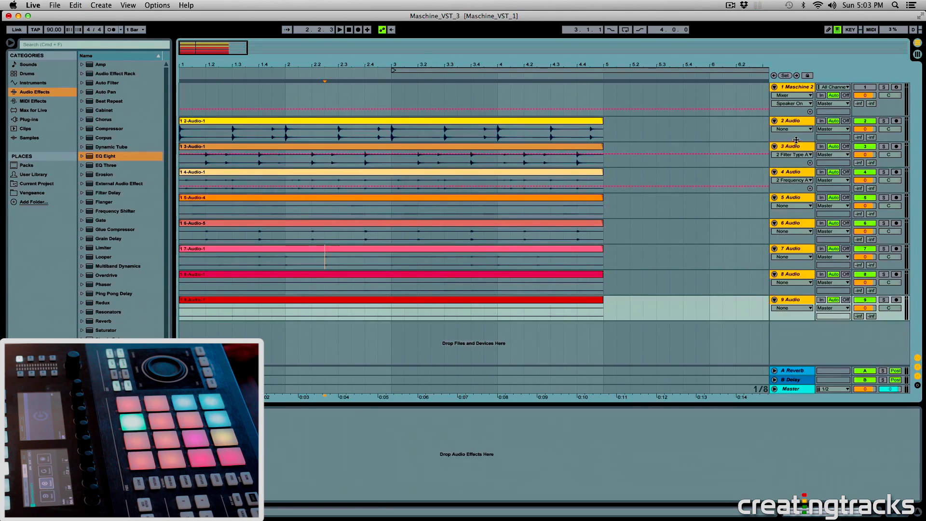
pyautogui.moveTo(796, 142); pyautogui.dragTo(796, 125)
# Step: Show the Maschine 2 plug-in and select the time range from bar 1 to 4.4 in its track's lane
pyautogui.click(386, 104)
pyautogui.click(349, 94)
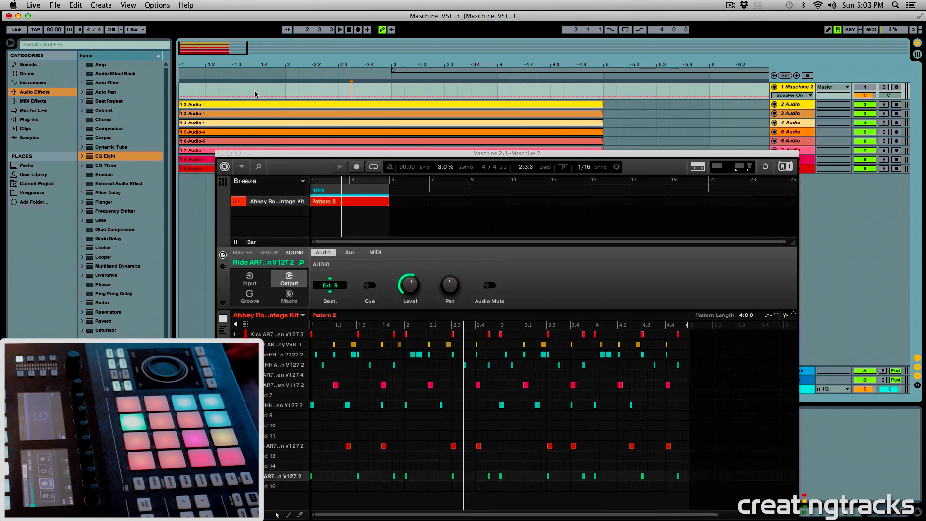
pyautogui.click(182, 96)
pyautogui.moveTo(182, 95); pyautogui.dragTo(604, 93)
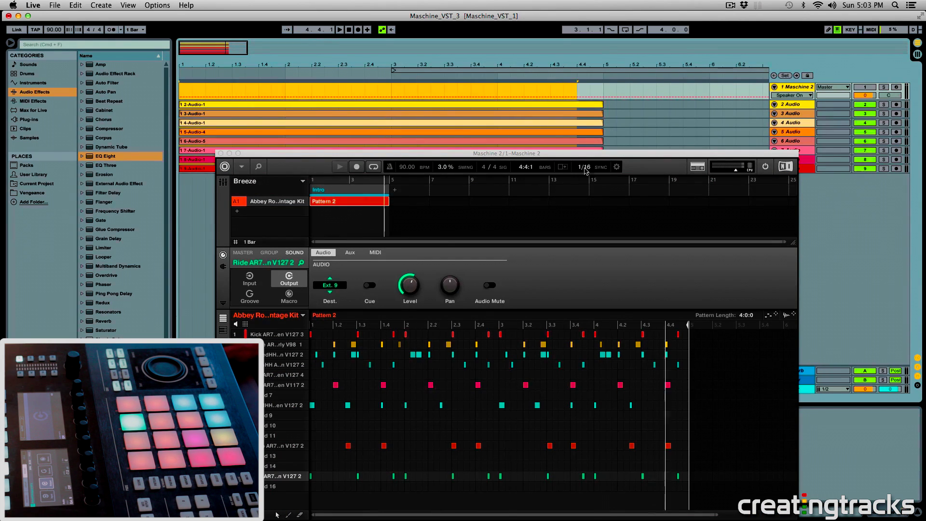